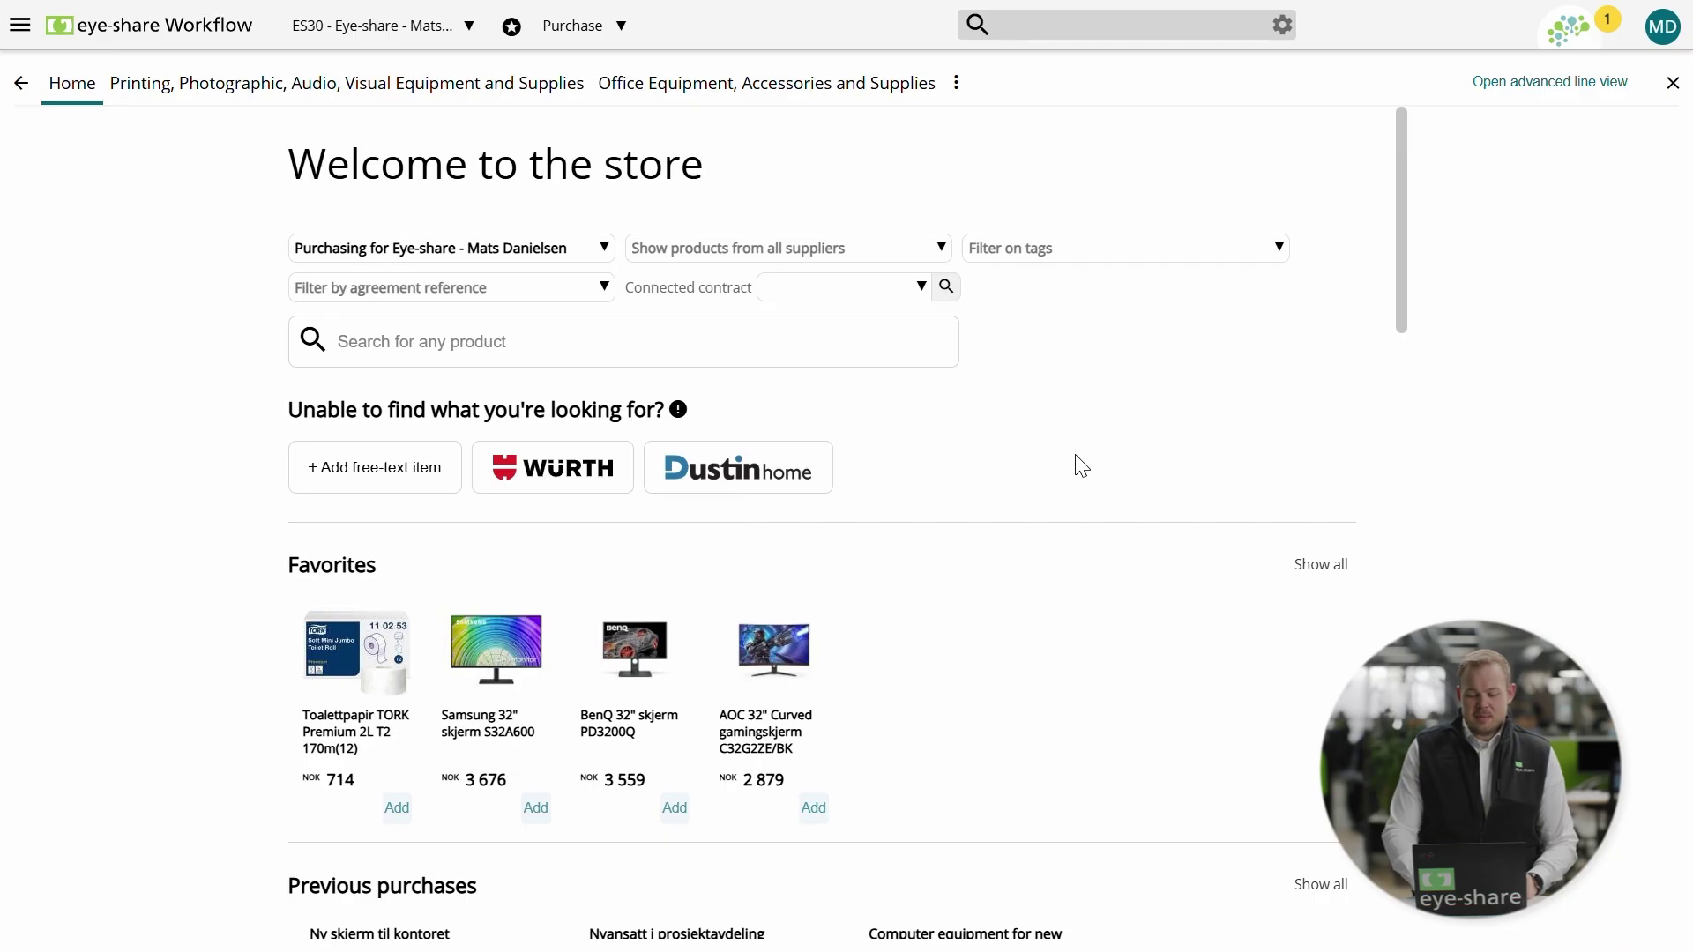
Look through the store's home page, examining the favorites, previous purchases and popular items
{"action": "scroll", "coordinate": [1082, 467], "scroll_direction": "down", "scroll_amount": 1}
{"action": "scroll", "coordinate": [1081, 466], "scroll_direction": "down", "scroll_amount": 9}
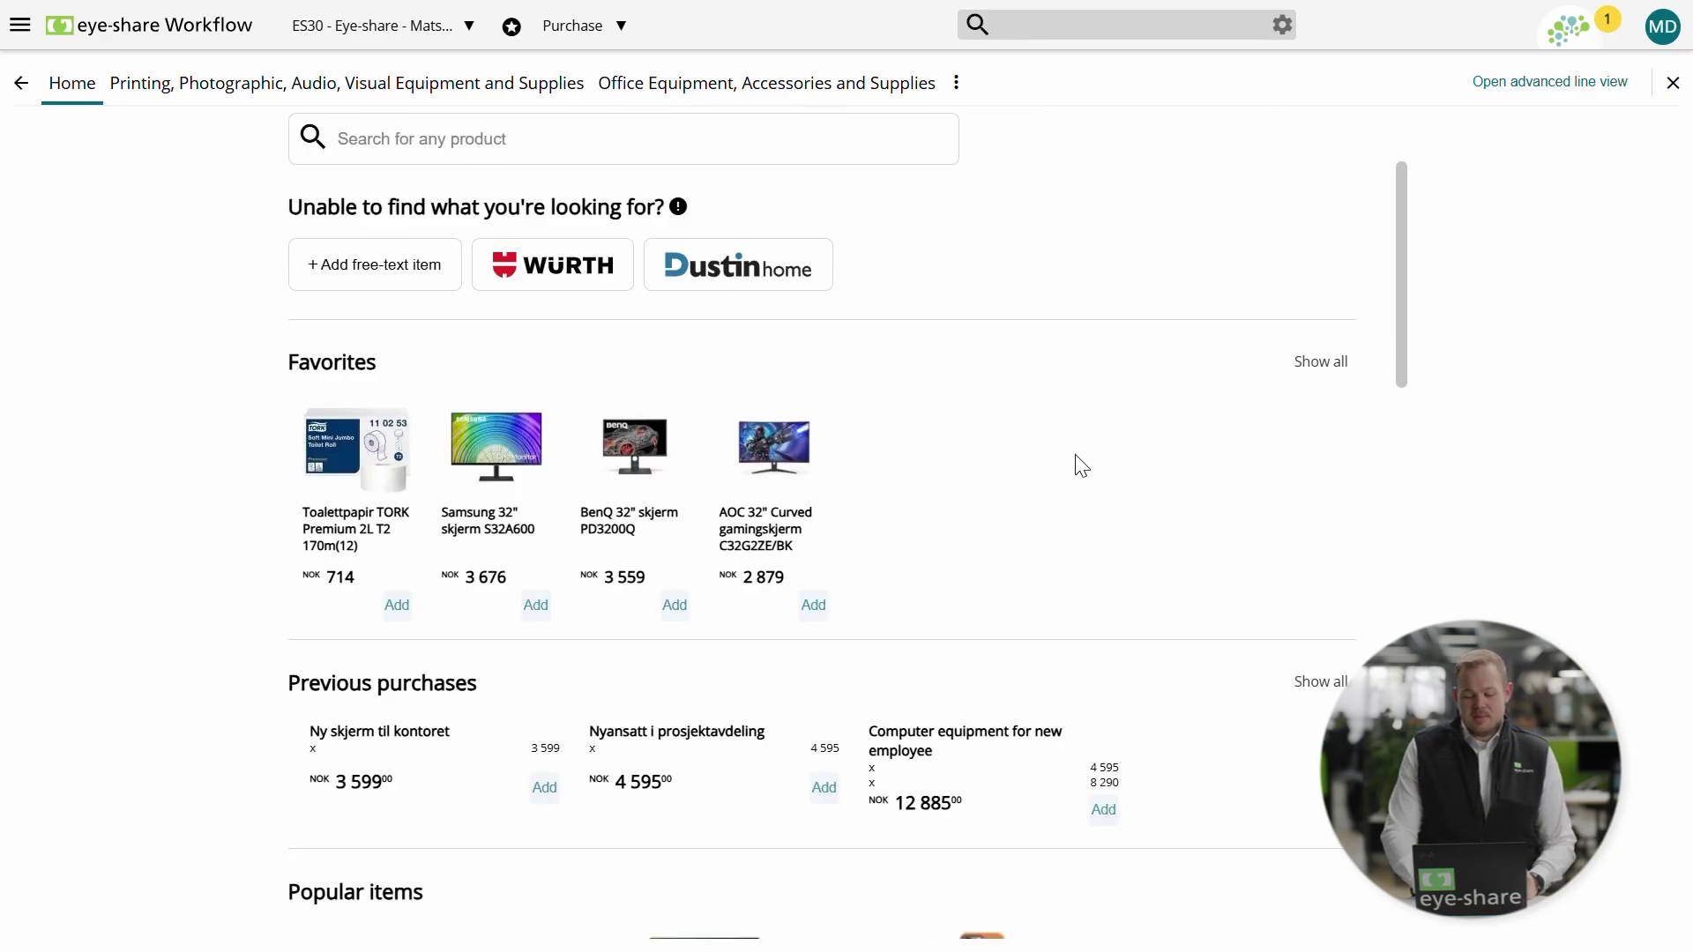
{"action": "scroll", "coordinate": [1082, 466], "scroll_direction": "down", "scroll_amount": 5}
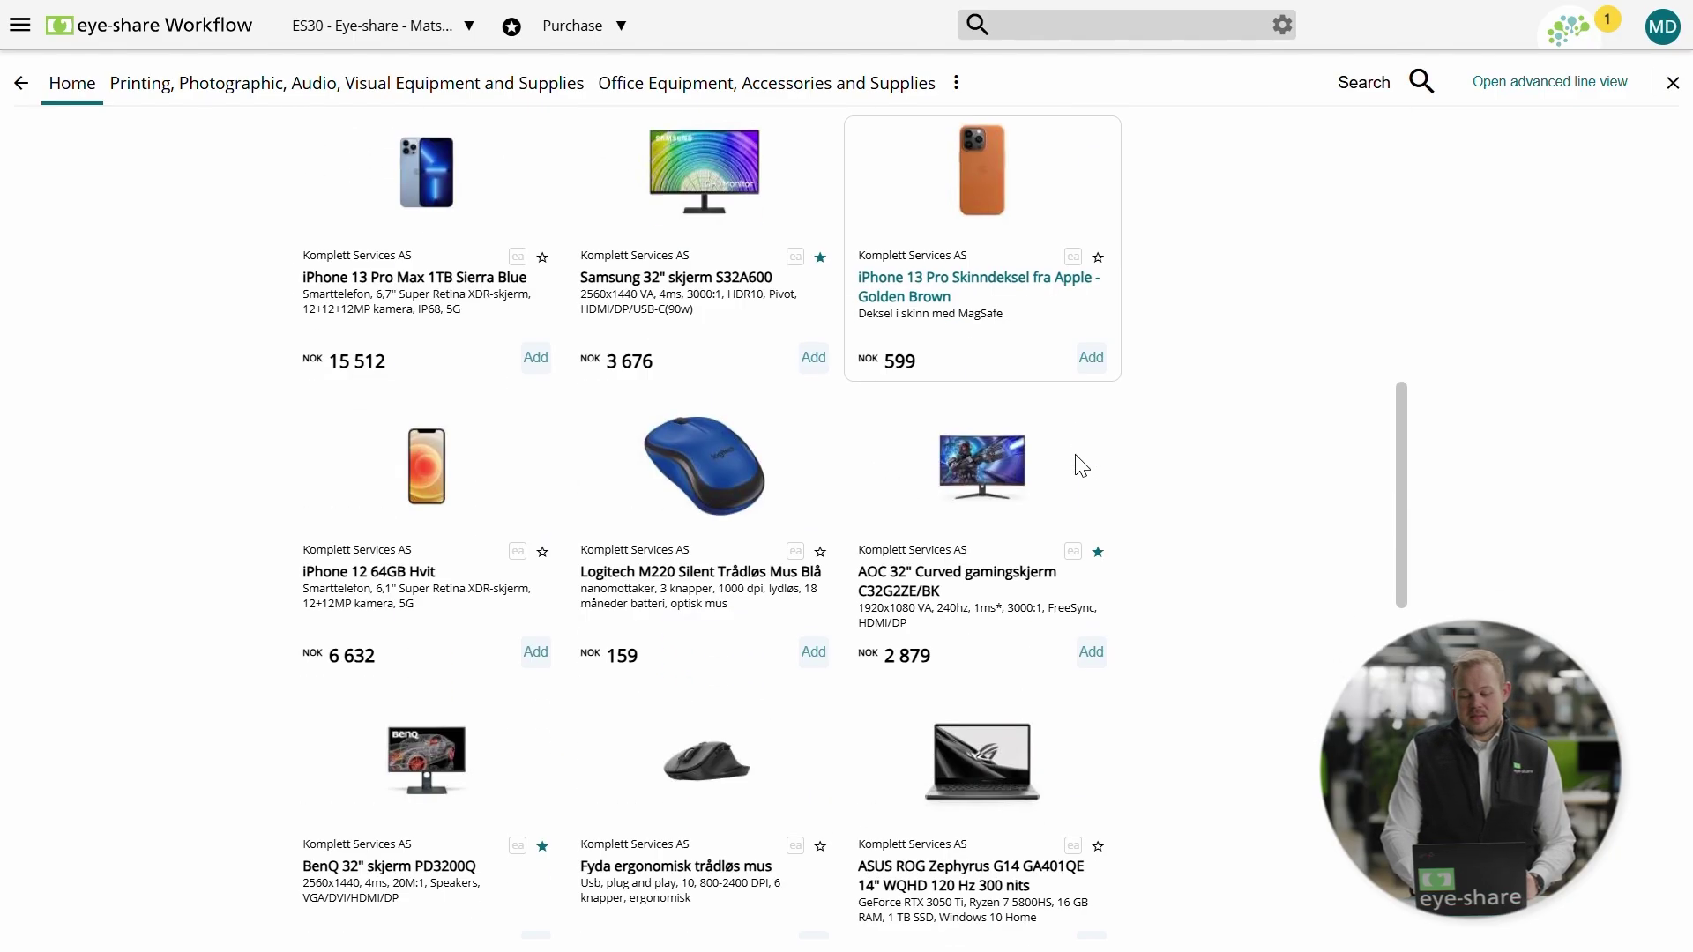
{"action": "scroll", "coordinate": [1214, 526], "scroll_direction": "down", "scroll_amount": 2}
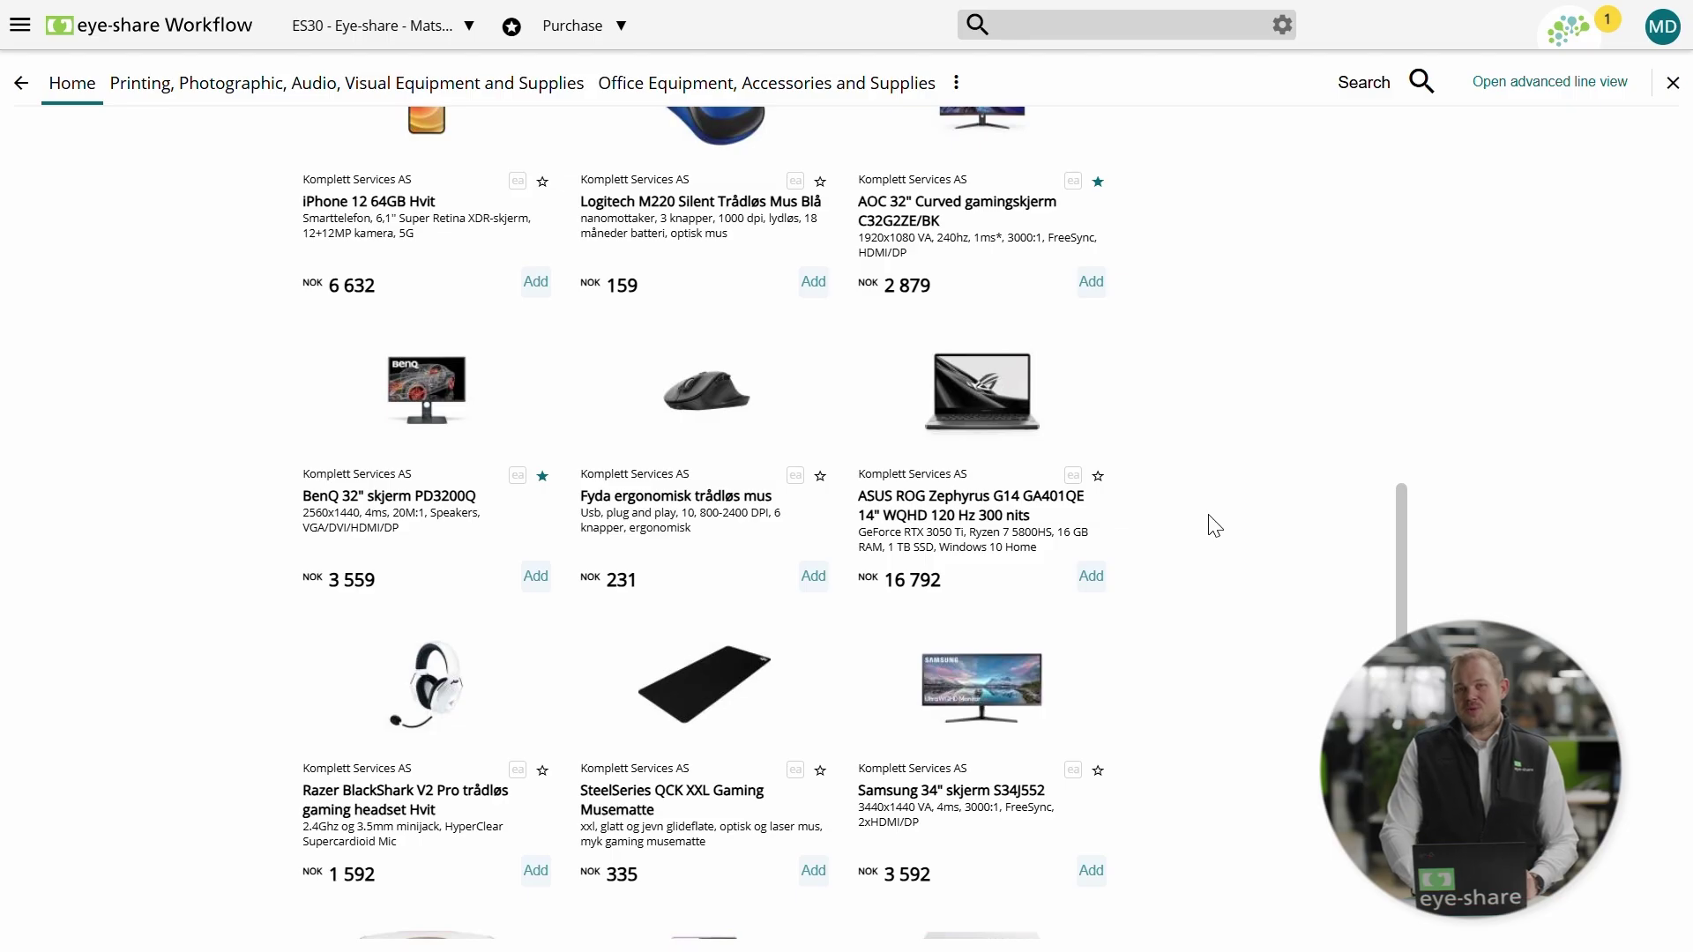
{"action": "scroll", "coordinate": [1214, 525], "scroll_direction": "down", "scroll_amount": 1}
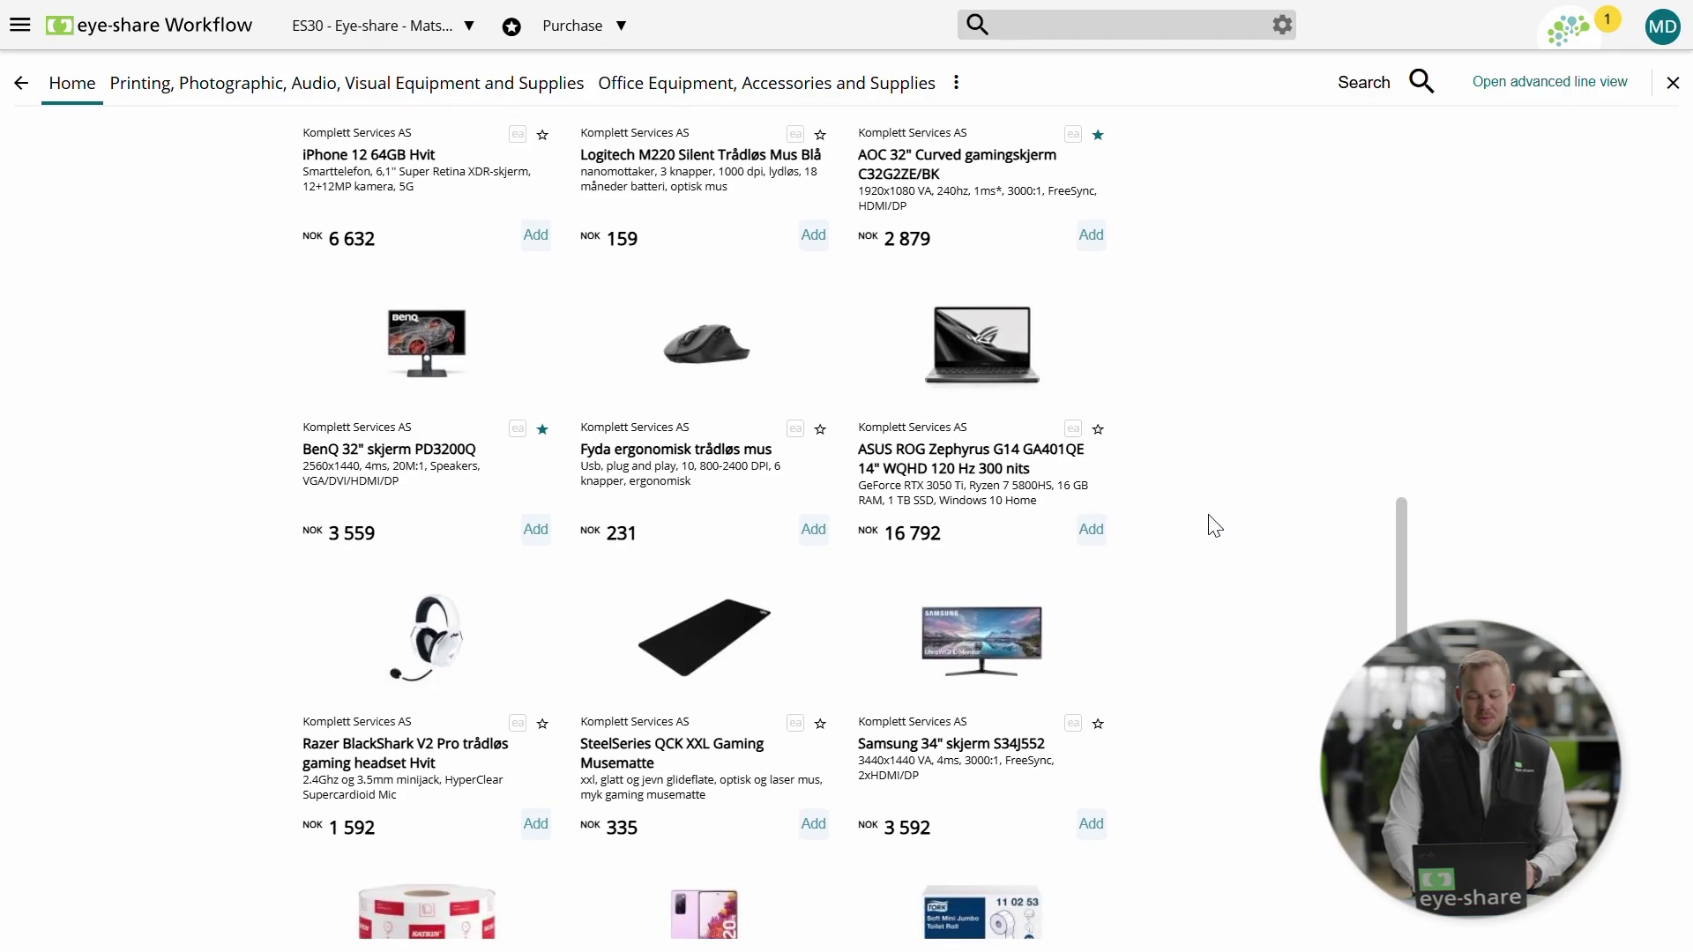
{"action": "scroll", "coordinate": [1215, 526], "scroll_direction": "up", "scroll_amount": 3}
{"action": "scroll", "coordinate": [1214, 526], "scroll_direction": "up", "scroll_amount": 5}
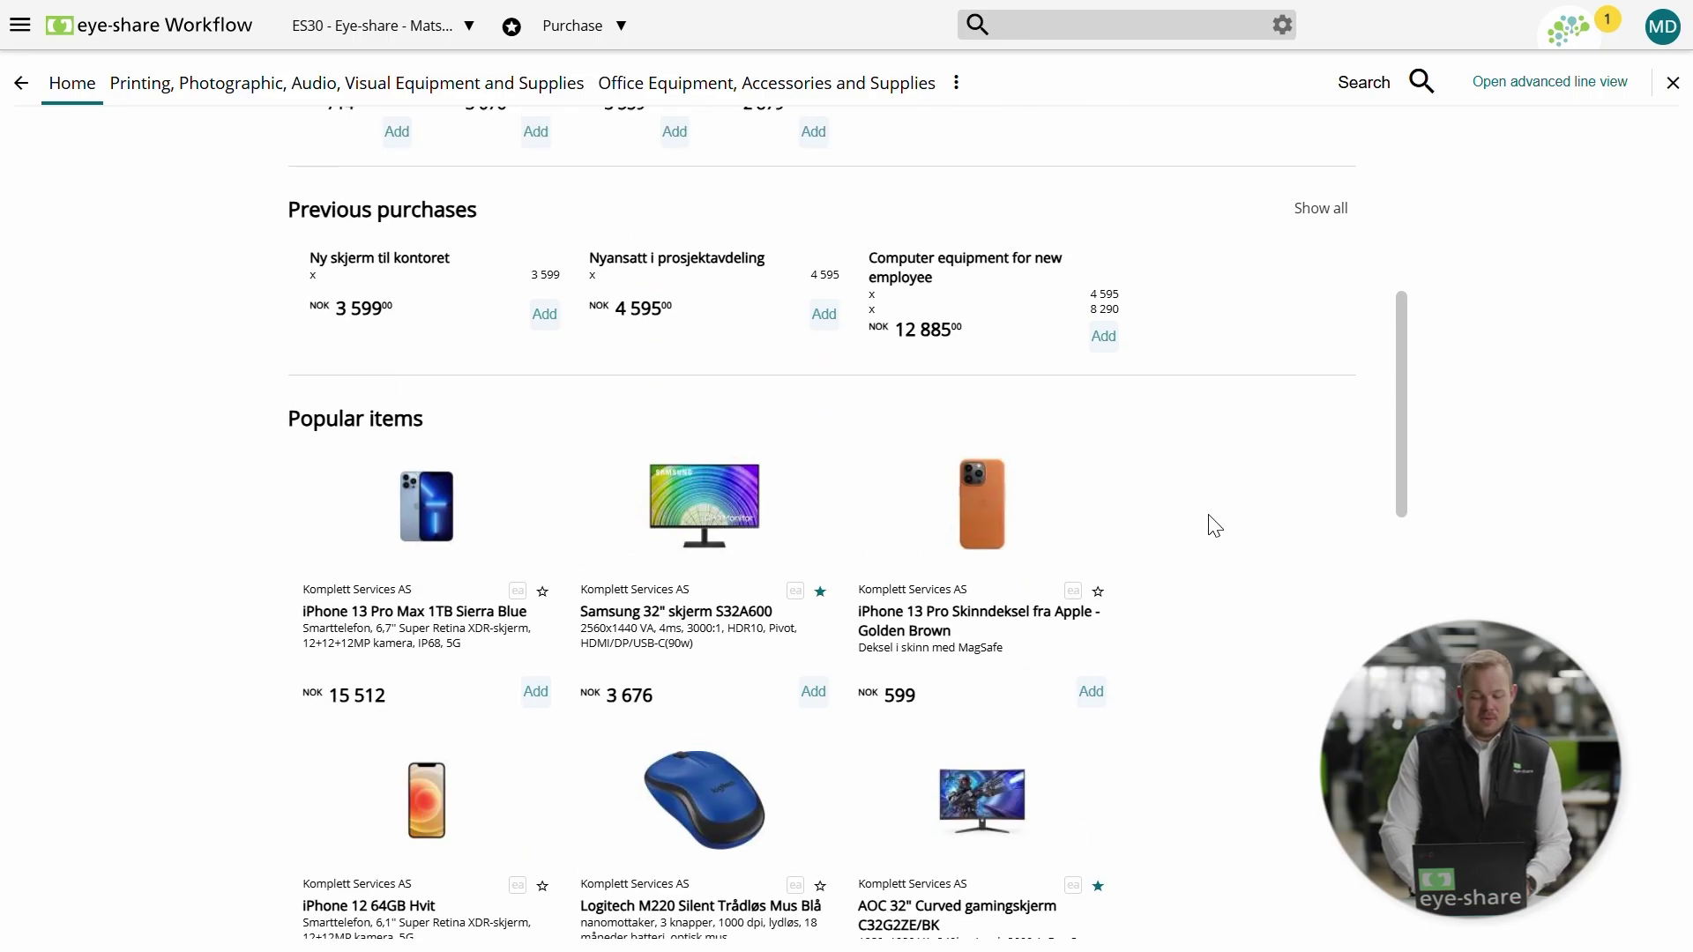
{"action": "scroll", "coordinate": [1215, 526], "scroll_direction": "up", "scroll_amount": 7}
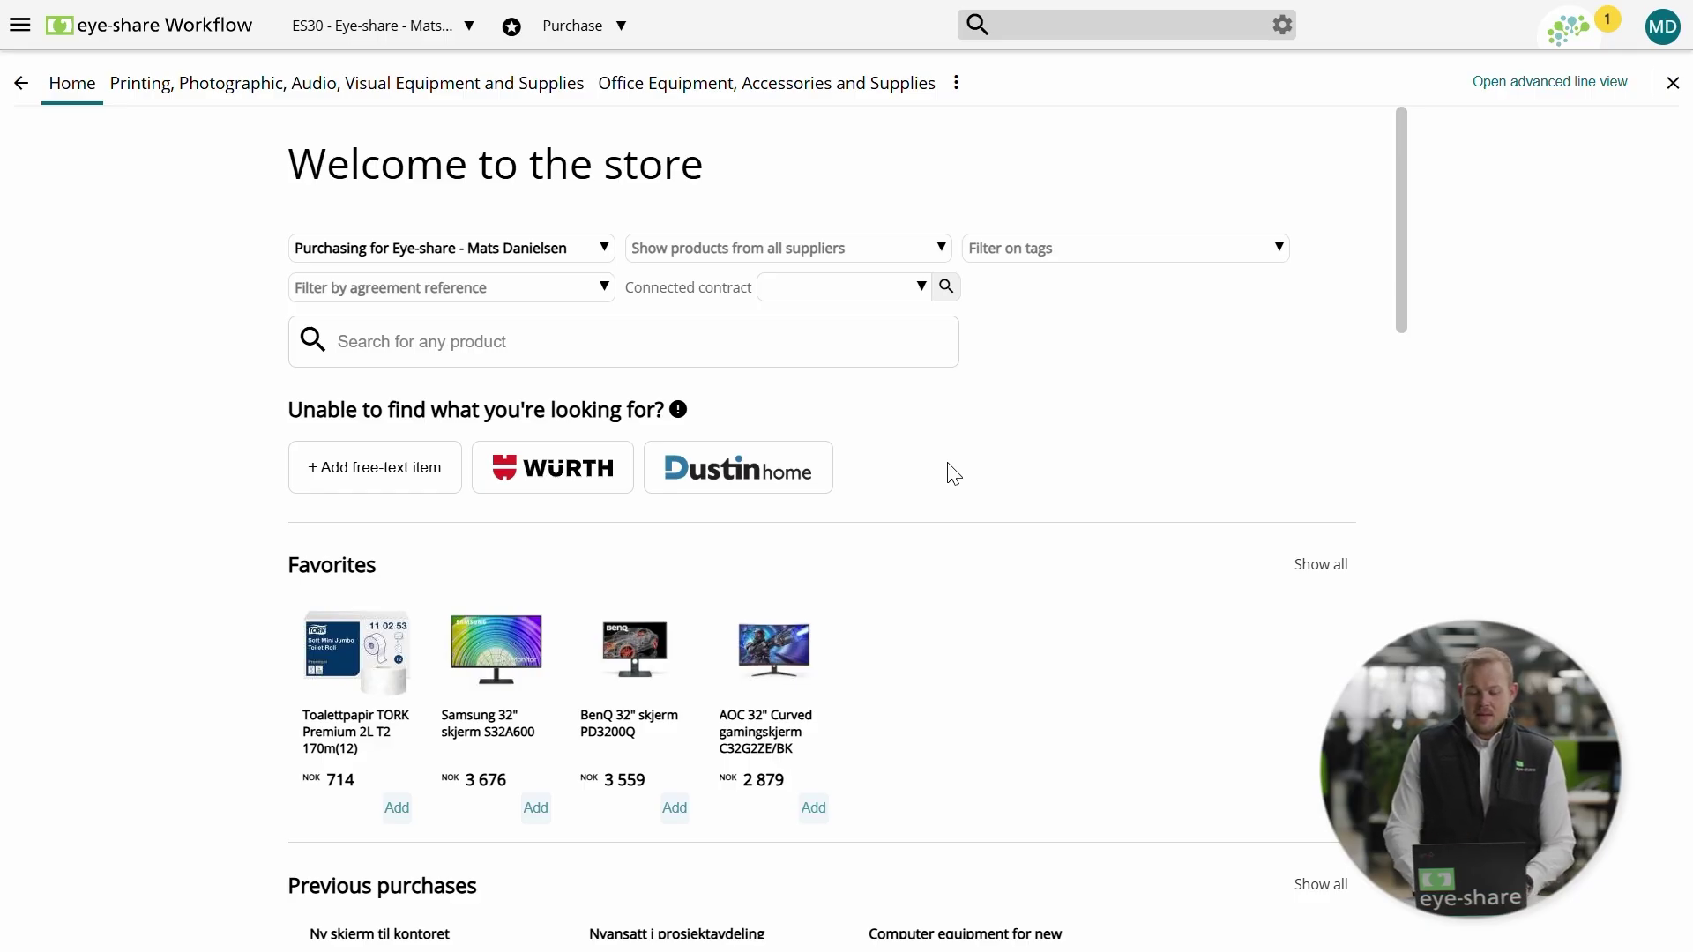
Search the store for "iphone" and look through the product results
{"action": "left_click", "coordinate": [746, 363]}
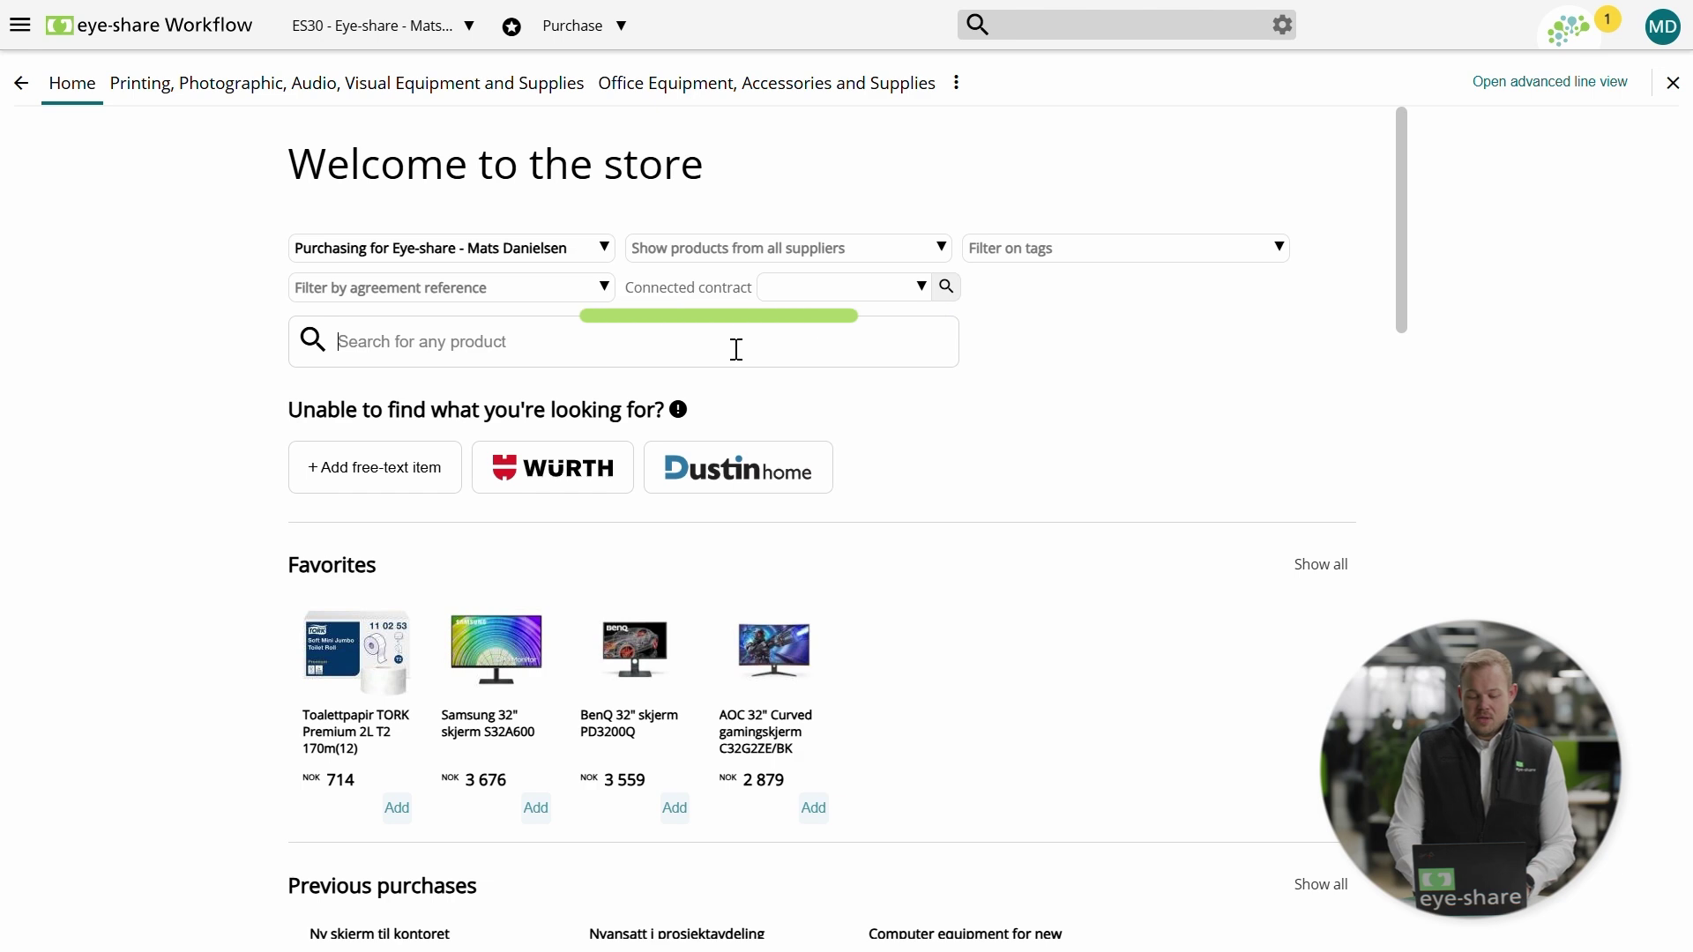
{"action": "type", "text": "iphone"}
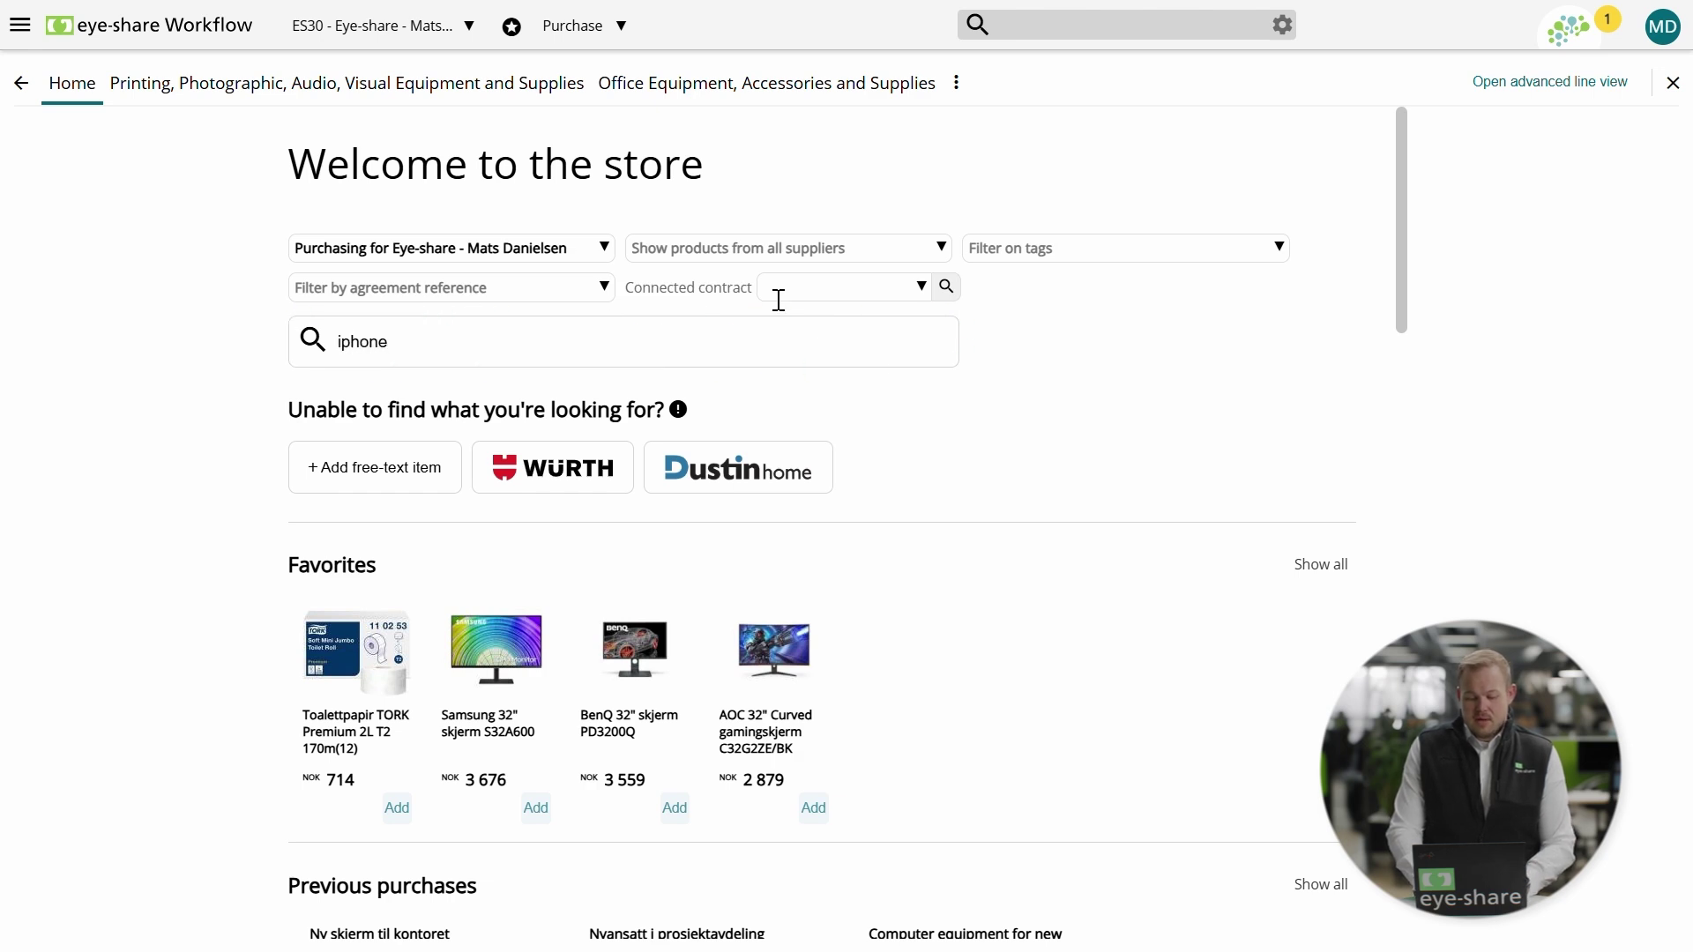
{"action": "key", "text": "Return"}
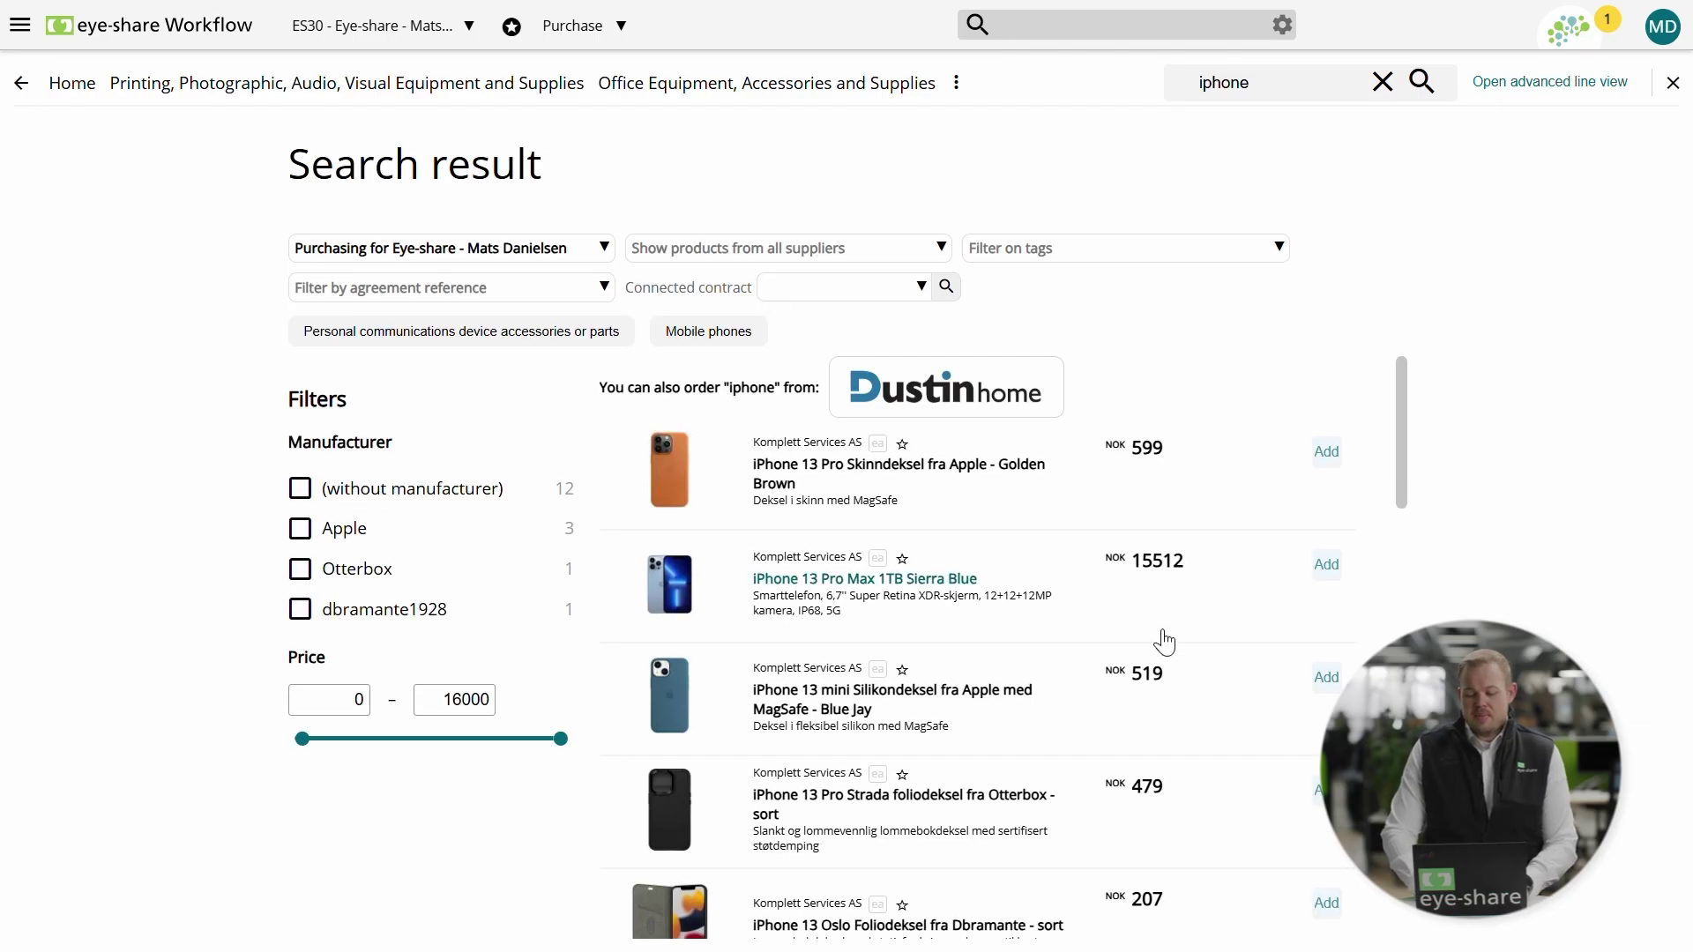
{"action": "scroll", "coordinate": [1162, 652], "scroll_direction": "down", "scroll_amount": 2}
{"action": "scroll", "coordinate": [1162, 654], "scroll_direction": "down", "scroll_amount": 1}
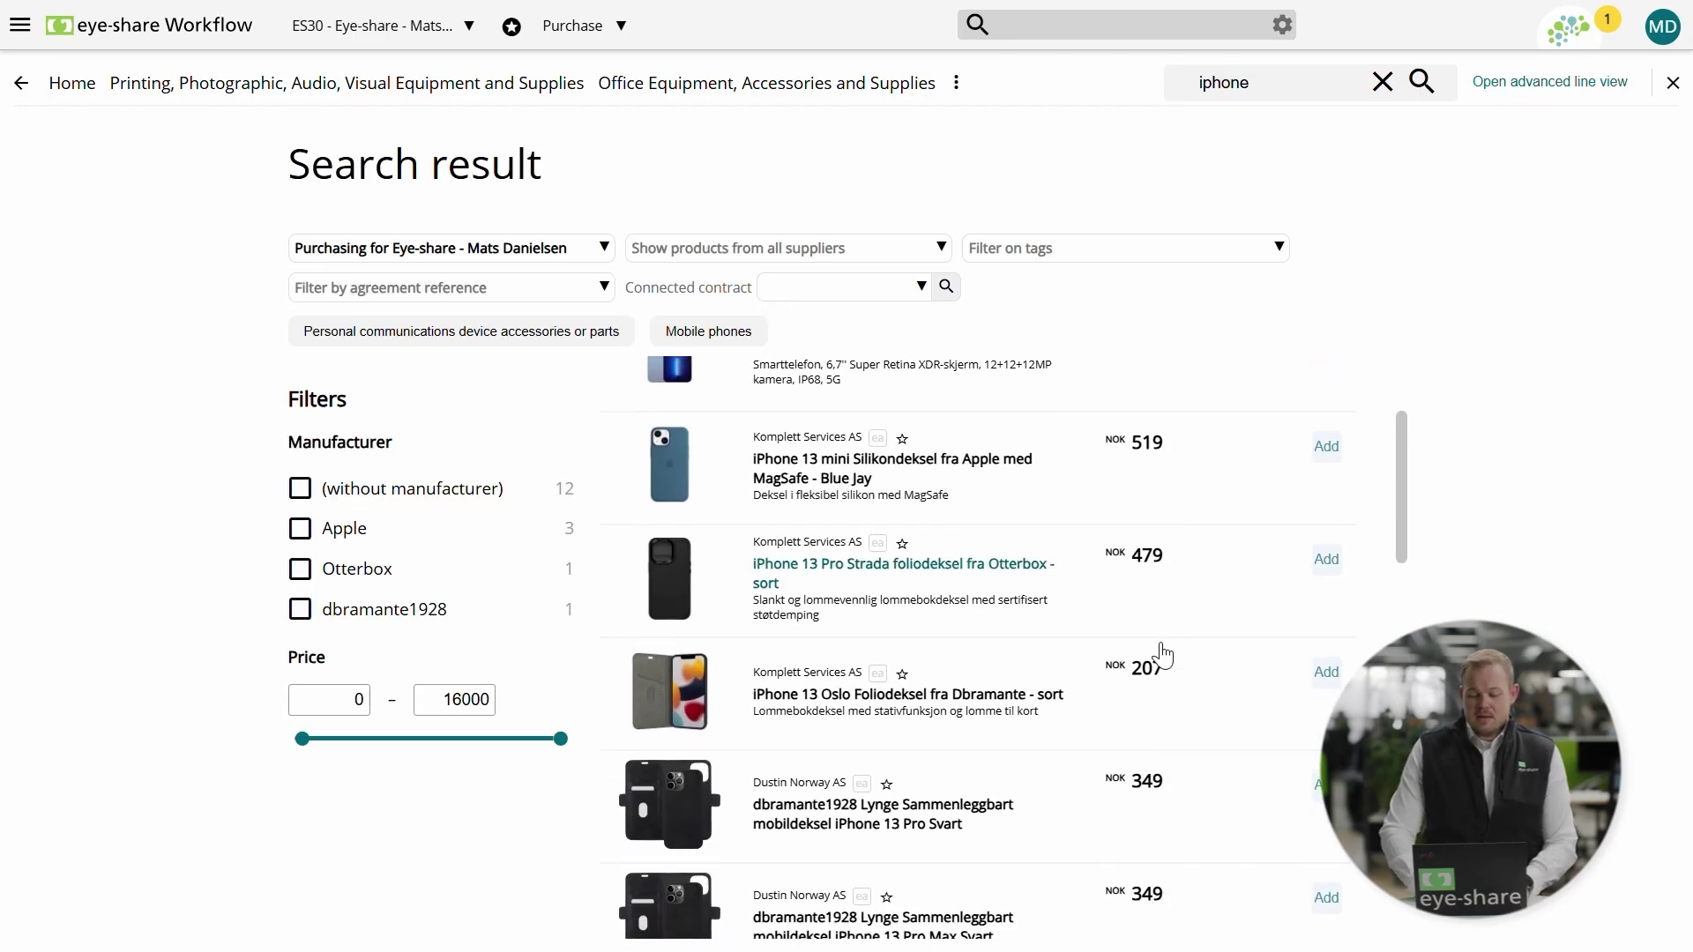
{"action": "scroll", "coordinate": [1162, 654], "scroll_direction": "up", "scroll_amount": 2}
{"action": "scroll", "coordinate": [1162, 655], "scroll_direction": "up", "scroll_amount": 2}
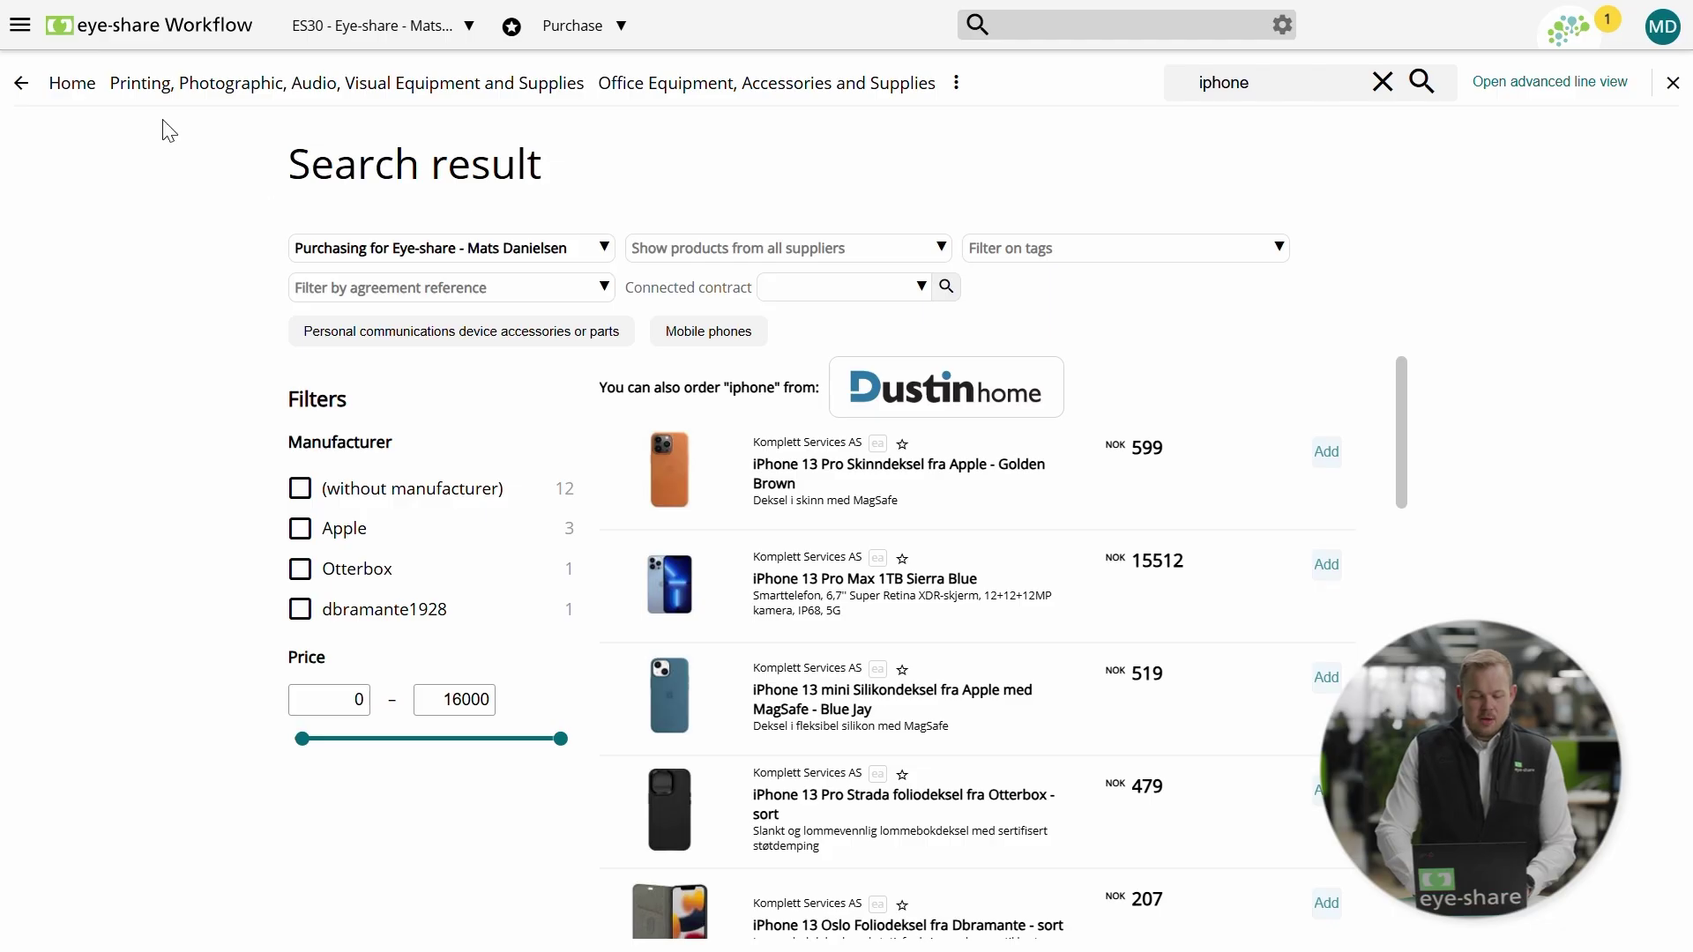
Return to the store's home page and add the AOC 32" Curved gamingskjerm C32G2ZE/BK from the favorites to the order
{"action": "left_click", "coordinate": [78, 83]}
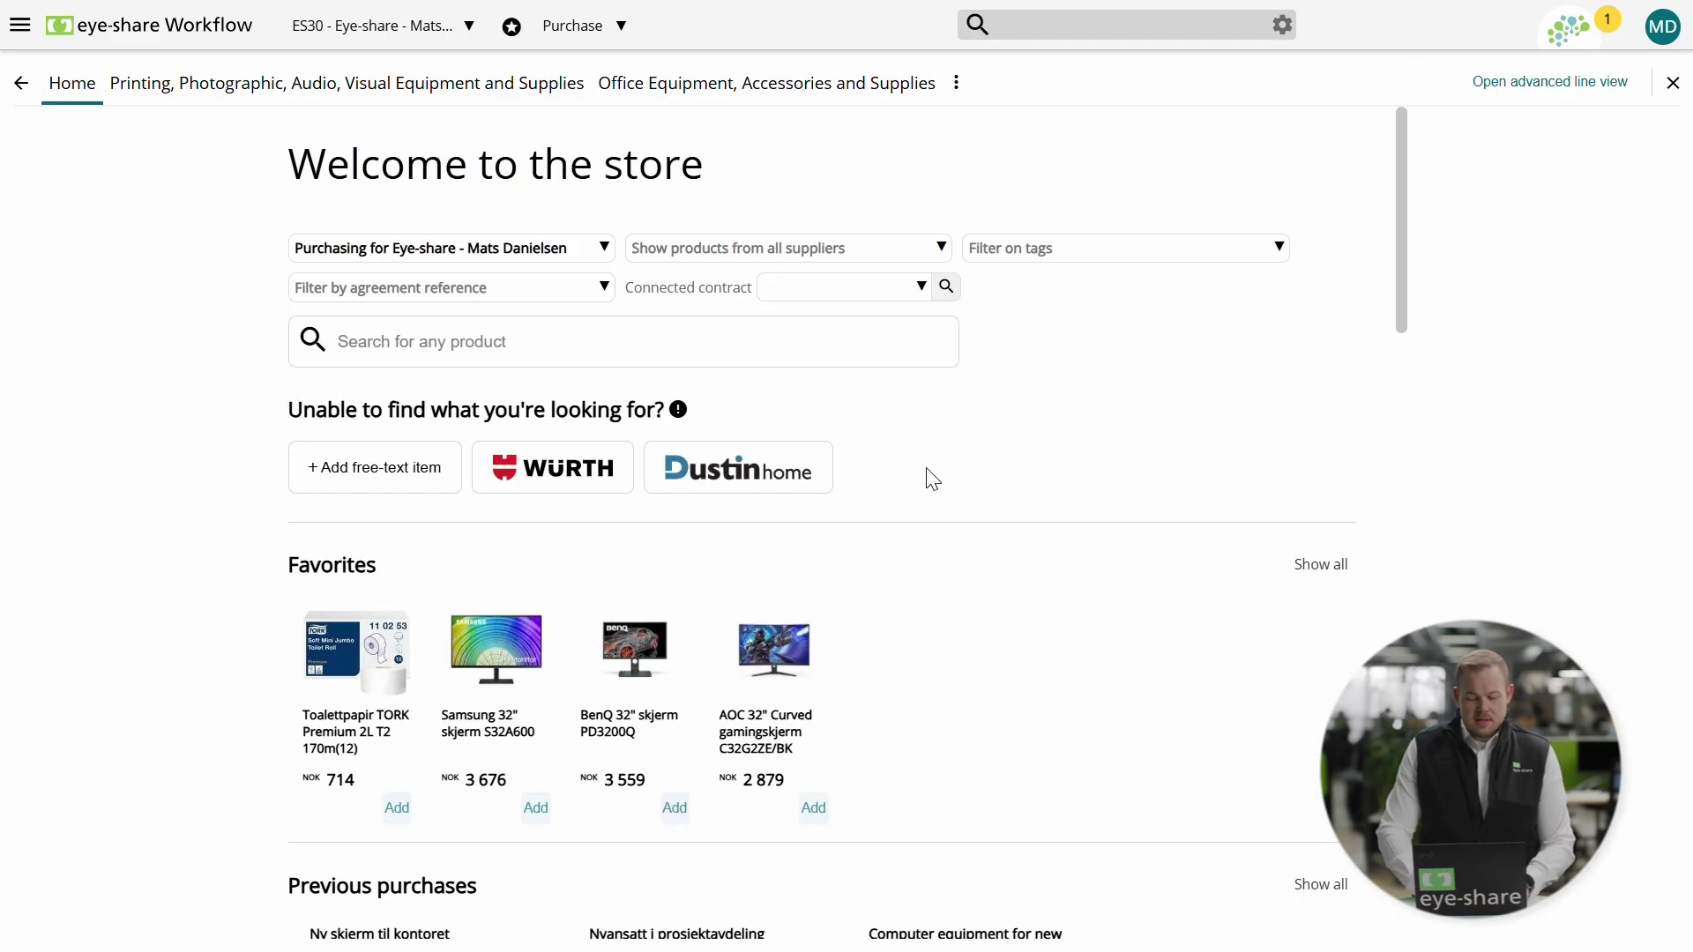
{"action": "scroll", "coordinate": [933, 478], "scroll_direction": "down", "scroll_amount": 2}
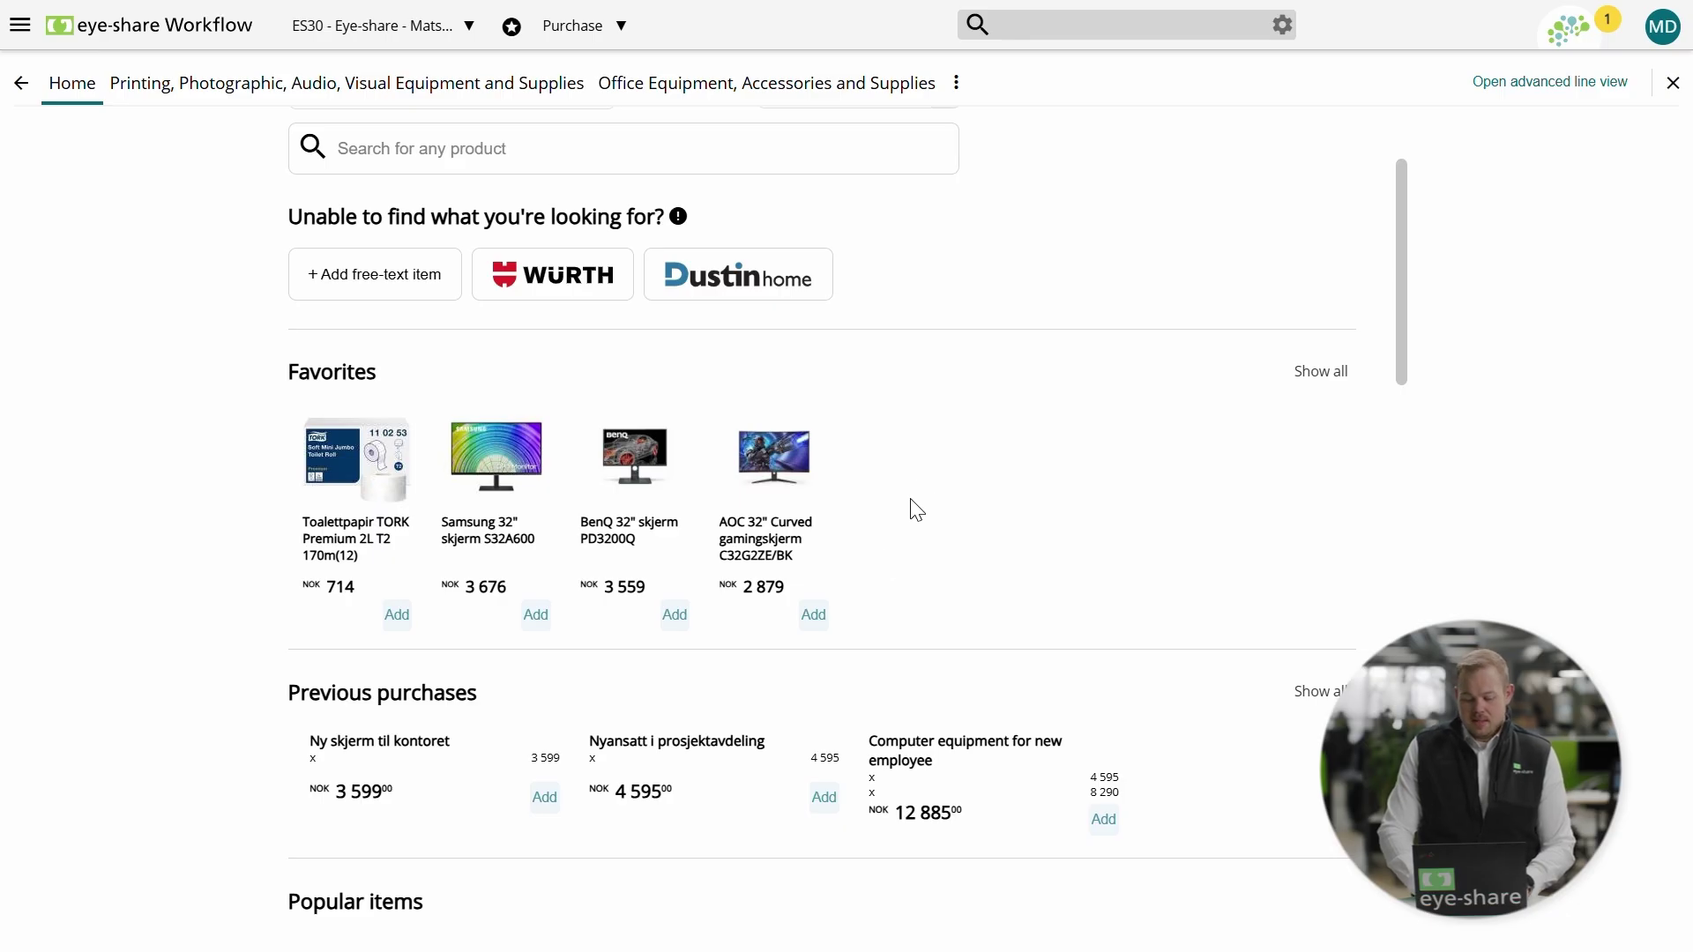
{"action": "left_click", "coordinate": [813, 615]}
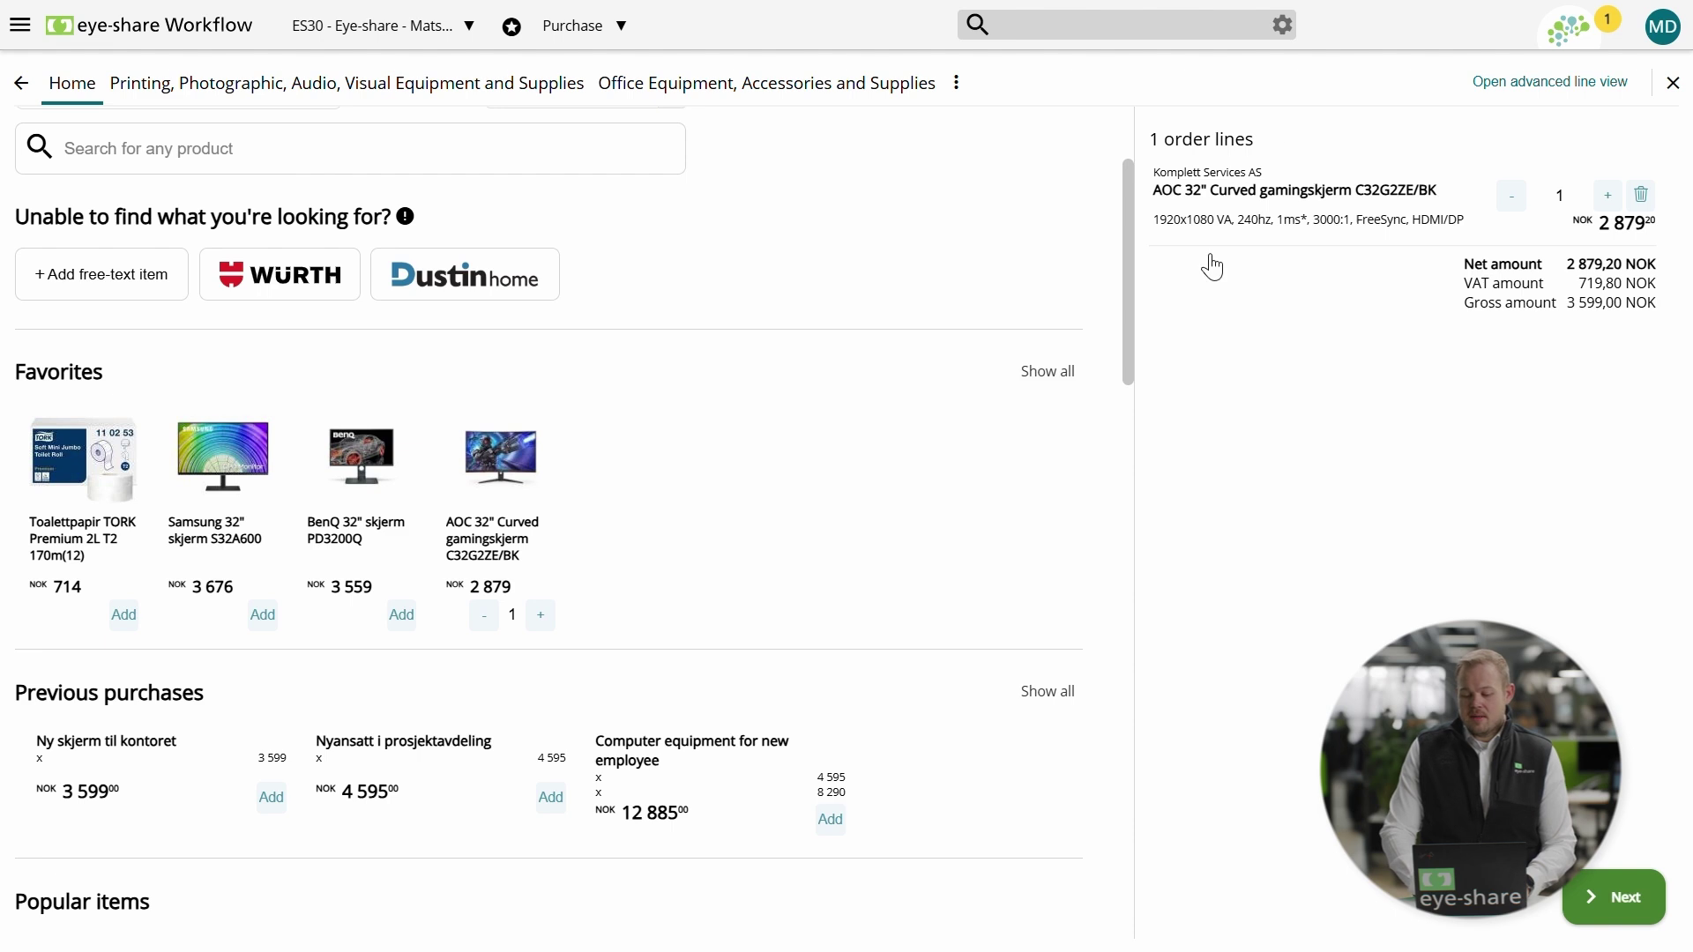
Examine the product item fields of the free-text item form and cancel it without adding an item
{"action": "scroll", "coordinate": [927, 351], "scroll_direction": "up", "scroll_amount": 2}
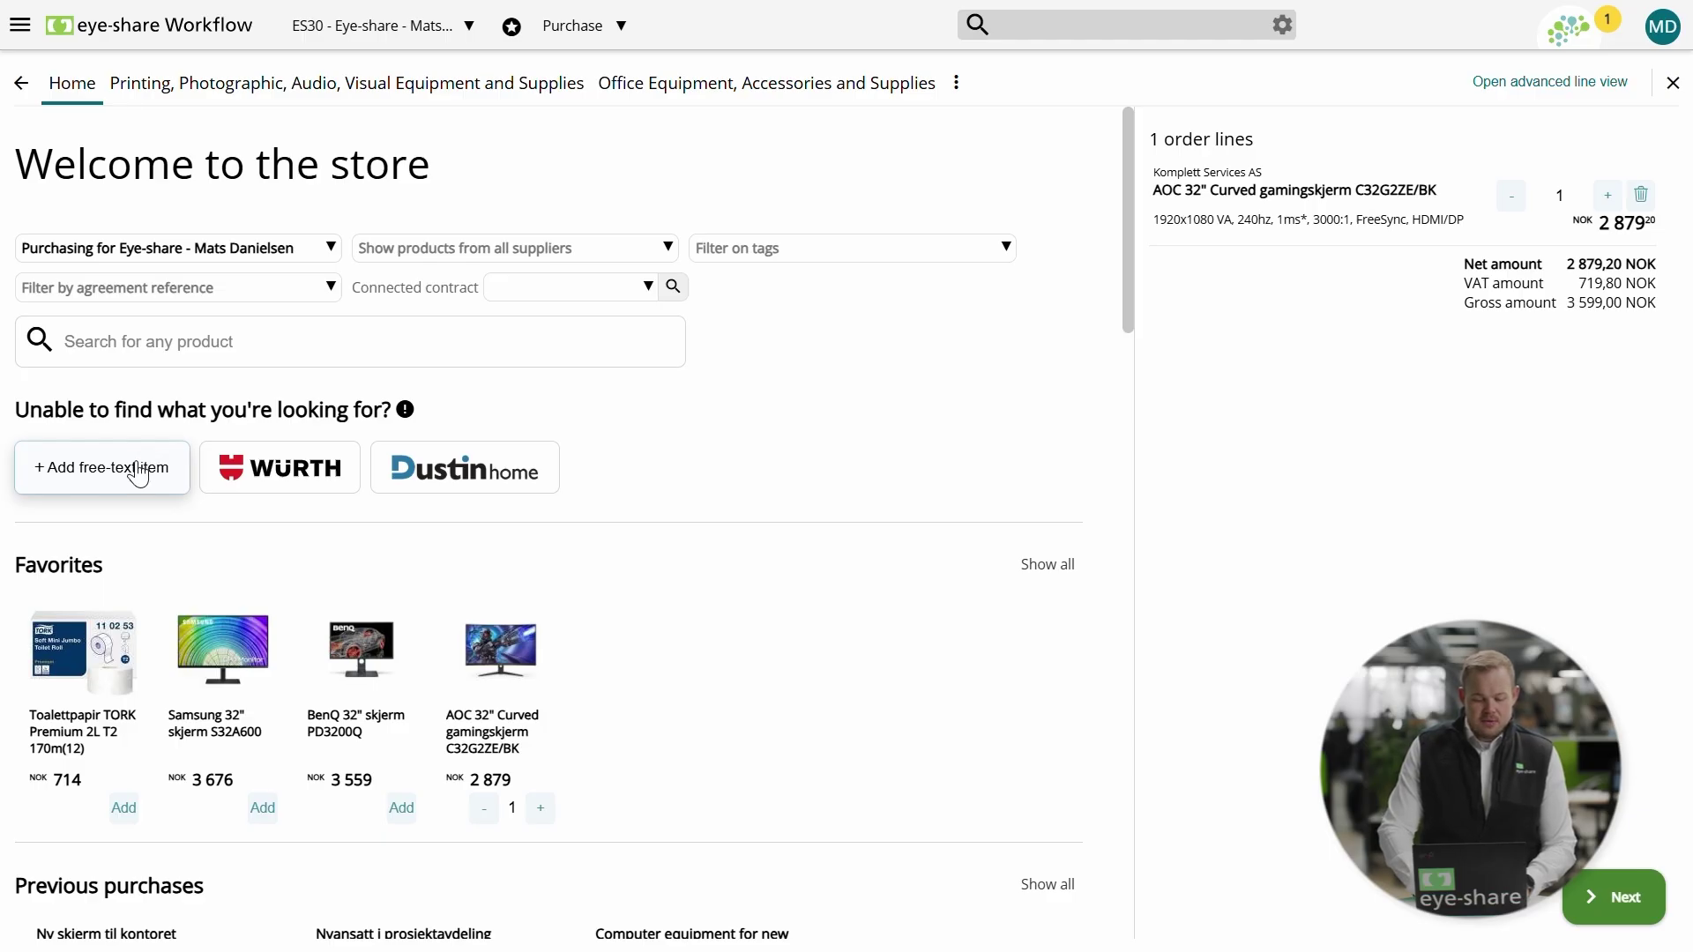
{"action": "left_click", "coordinate": [137, 463]}
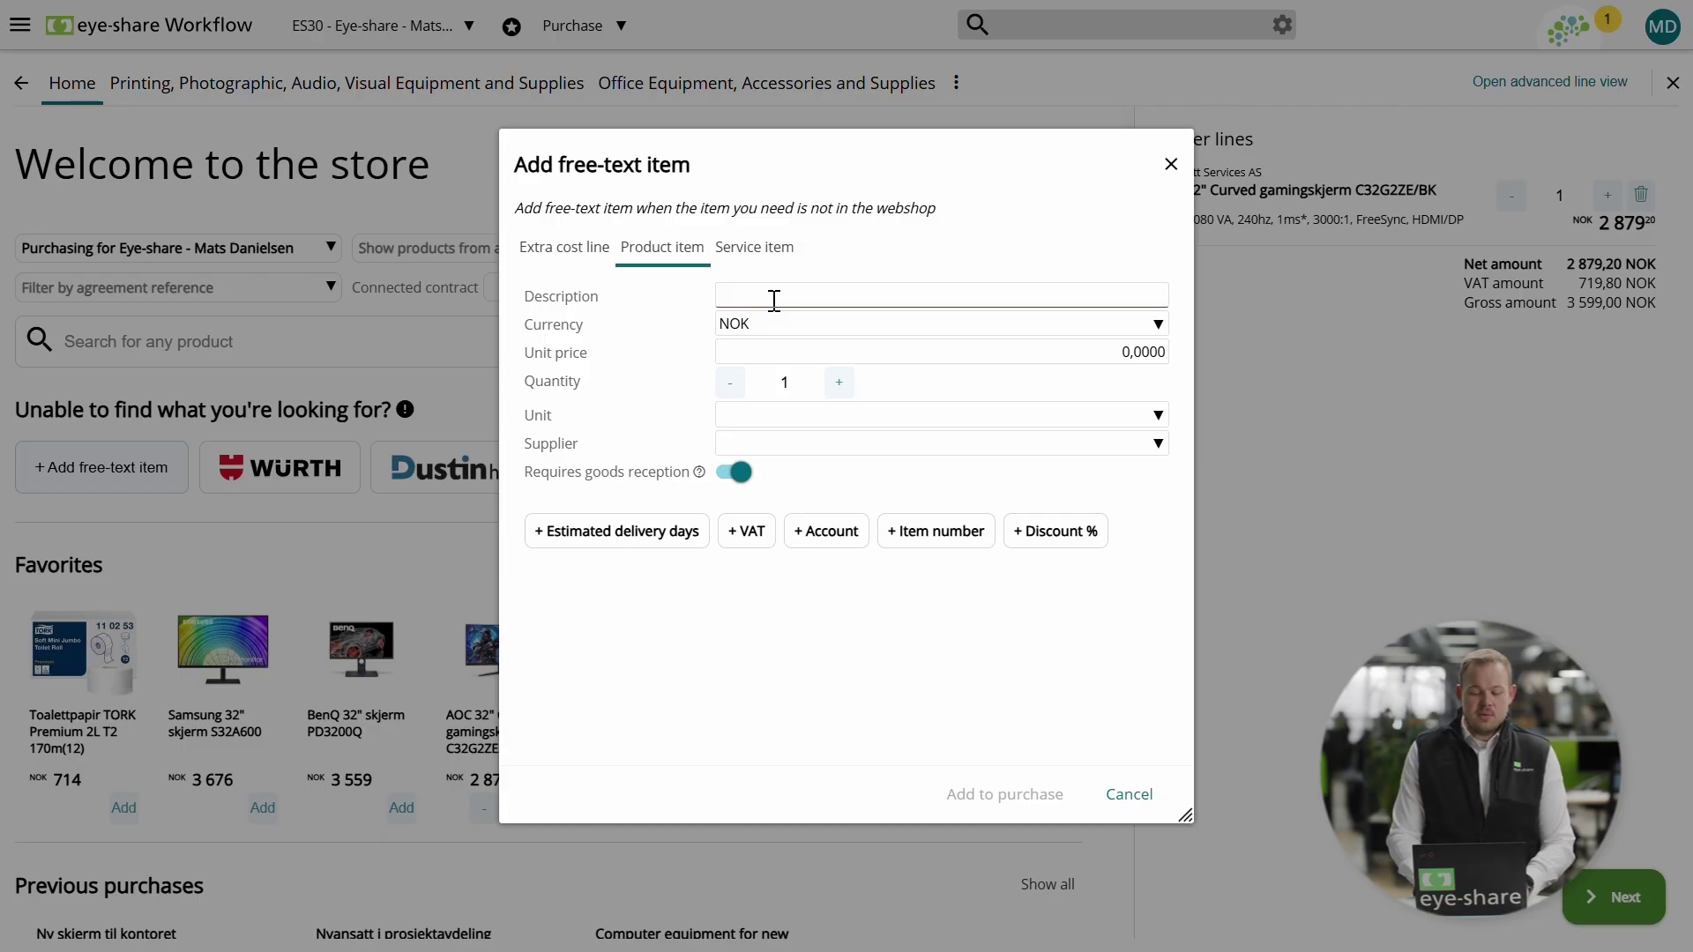
{"action": "left_click", "coordinate": [1129, 796]}
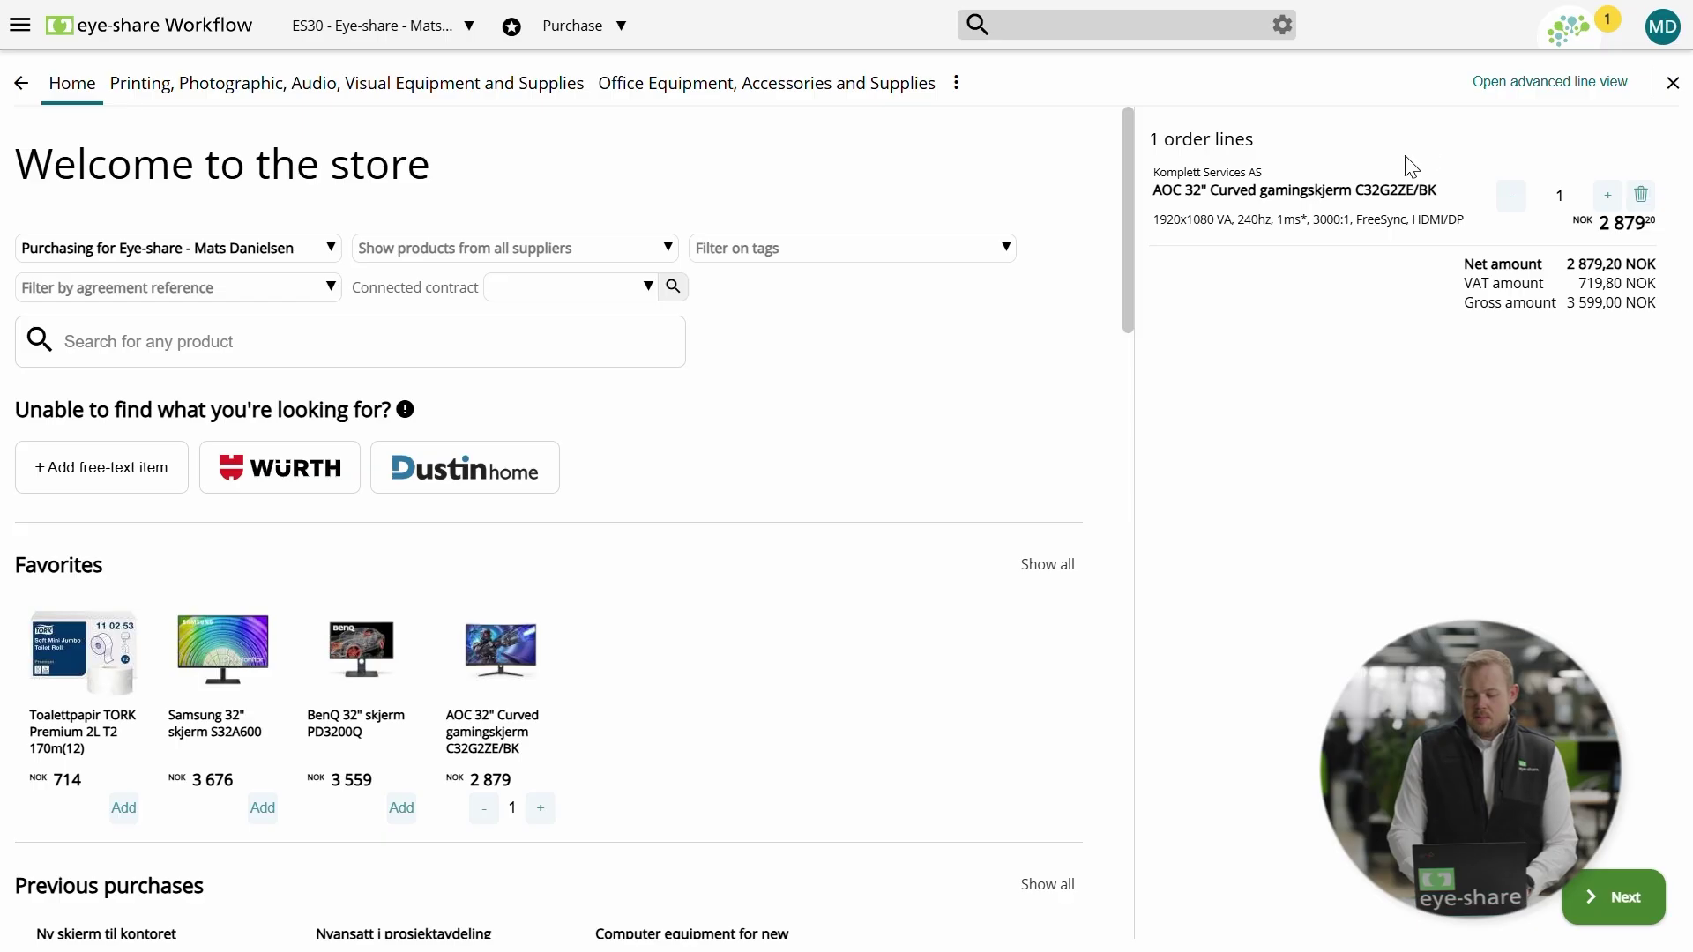
Proceed to the purchase summary and enter "New screen for my desk" as the purchase description
{"action": "left_click", "coordinate": [1614, 898]}
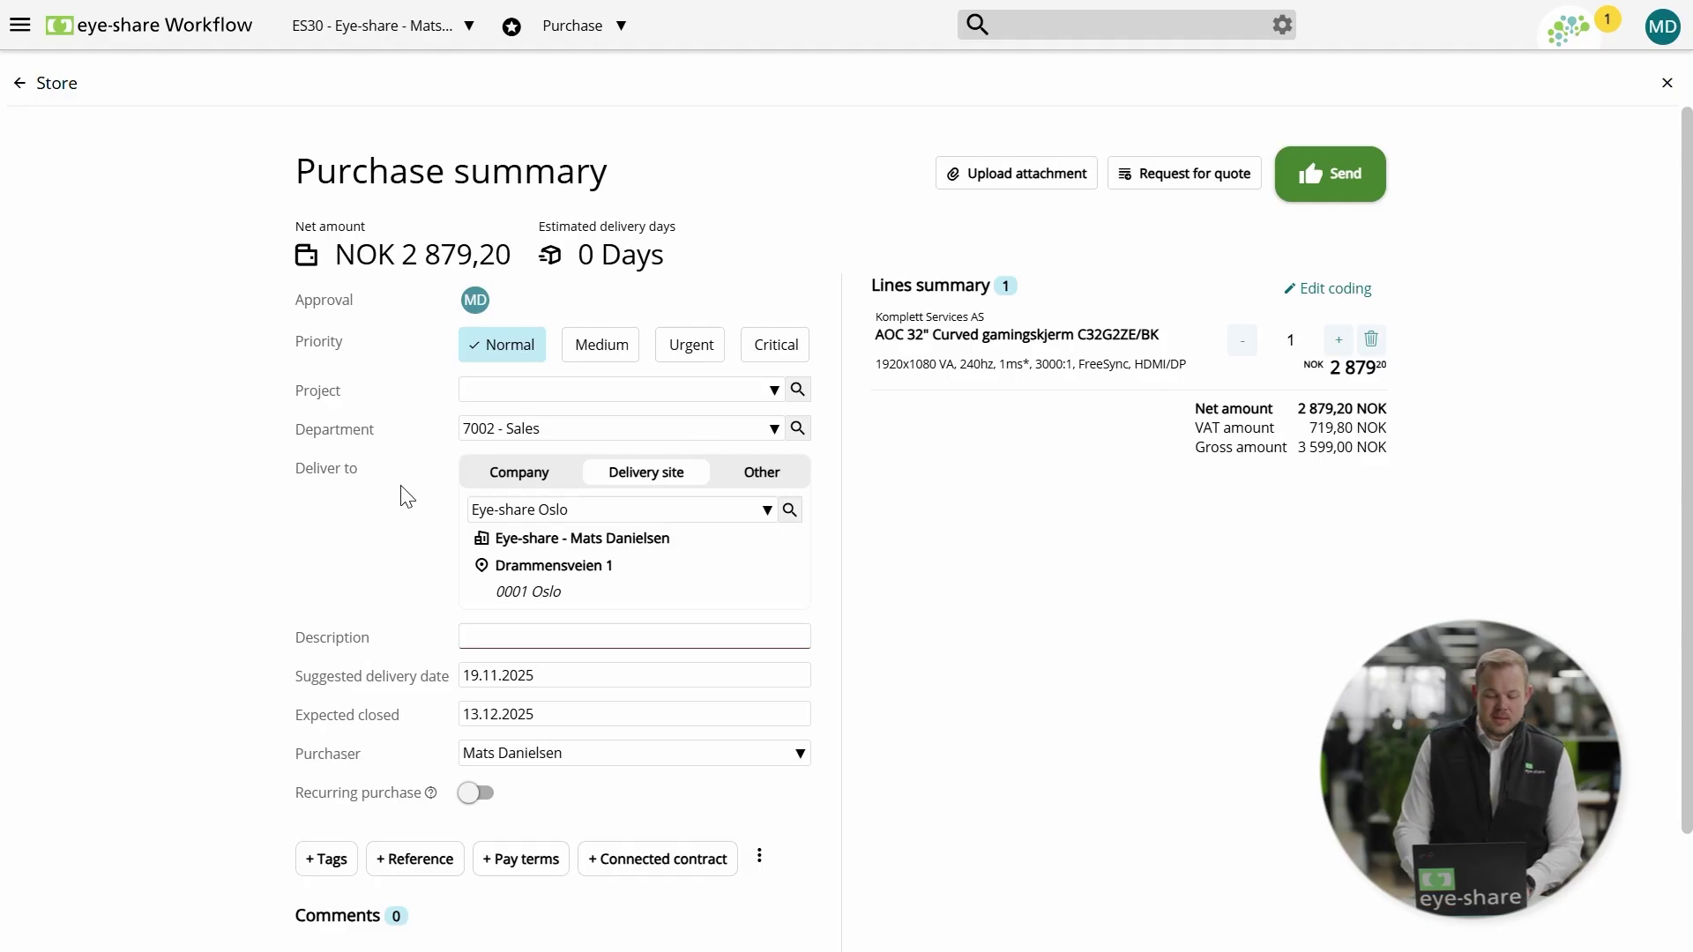
{"action": "scroll", "coordinate": [547, 578], "scroll_direction": "down", "scroll_amount": 3}
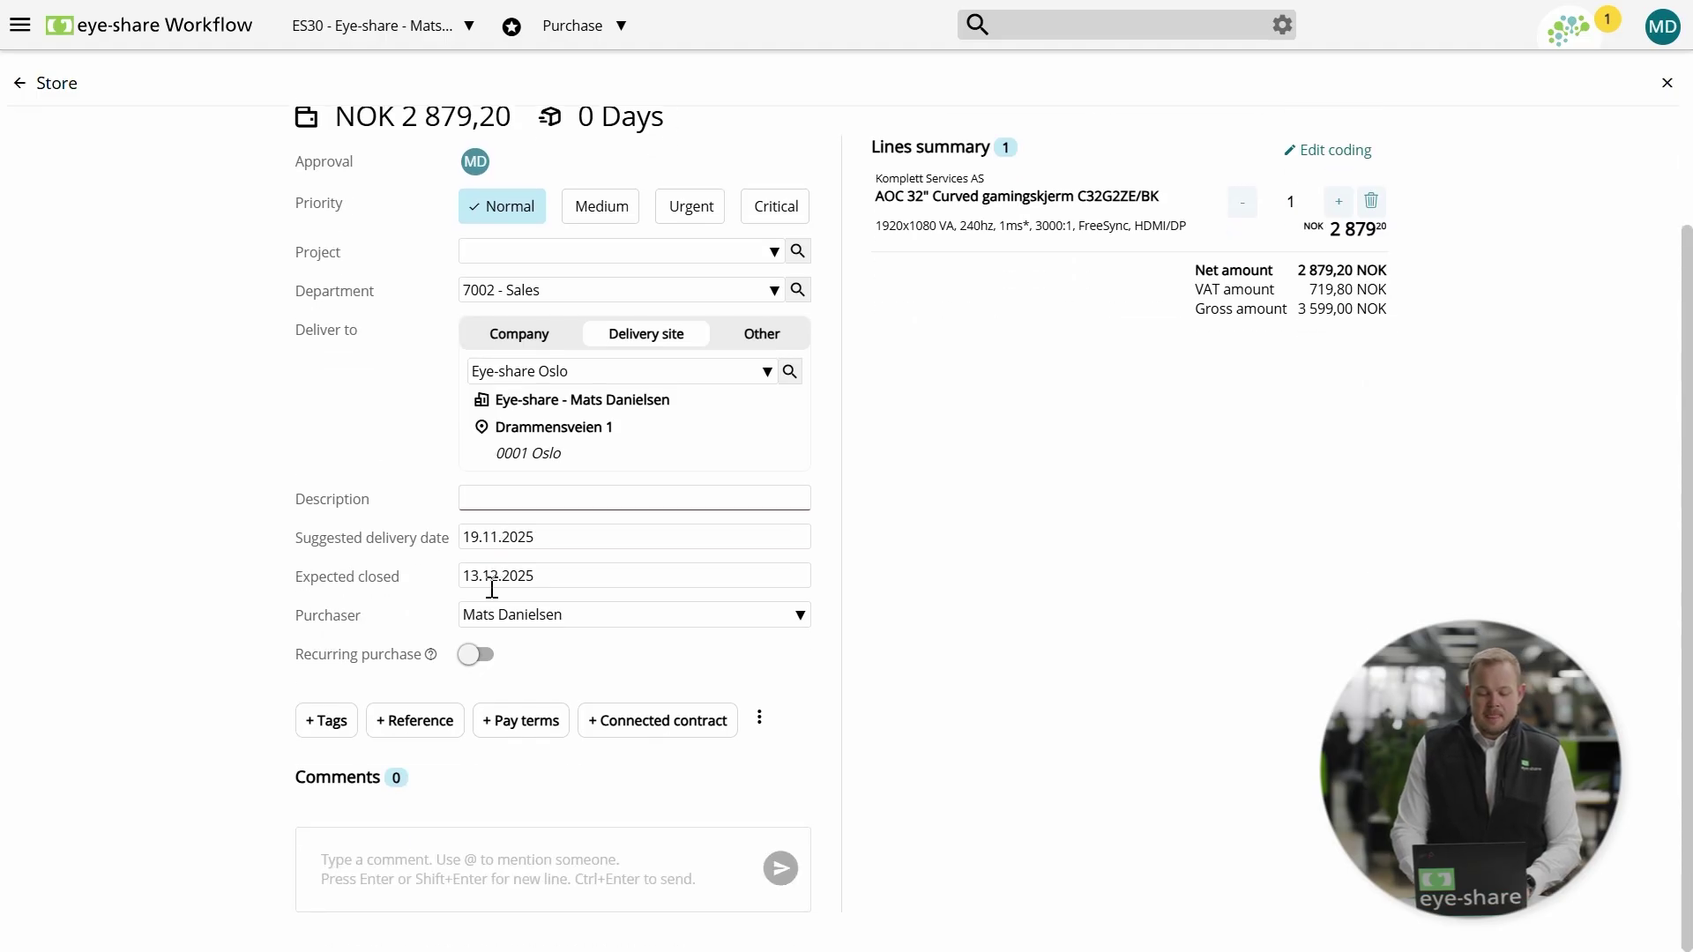
{"action": "left_click", "coordinate": [559, 499]}
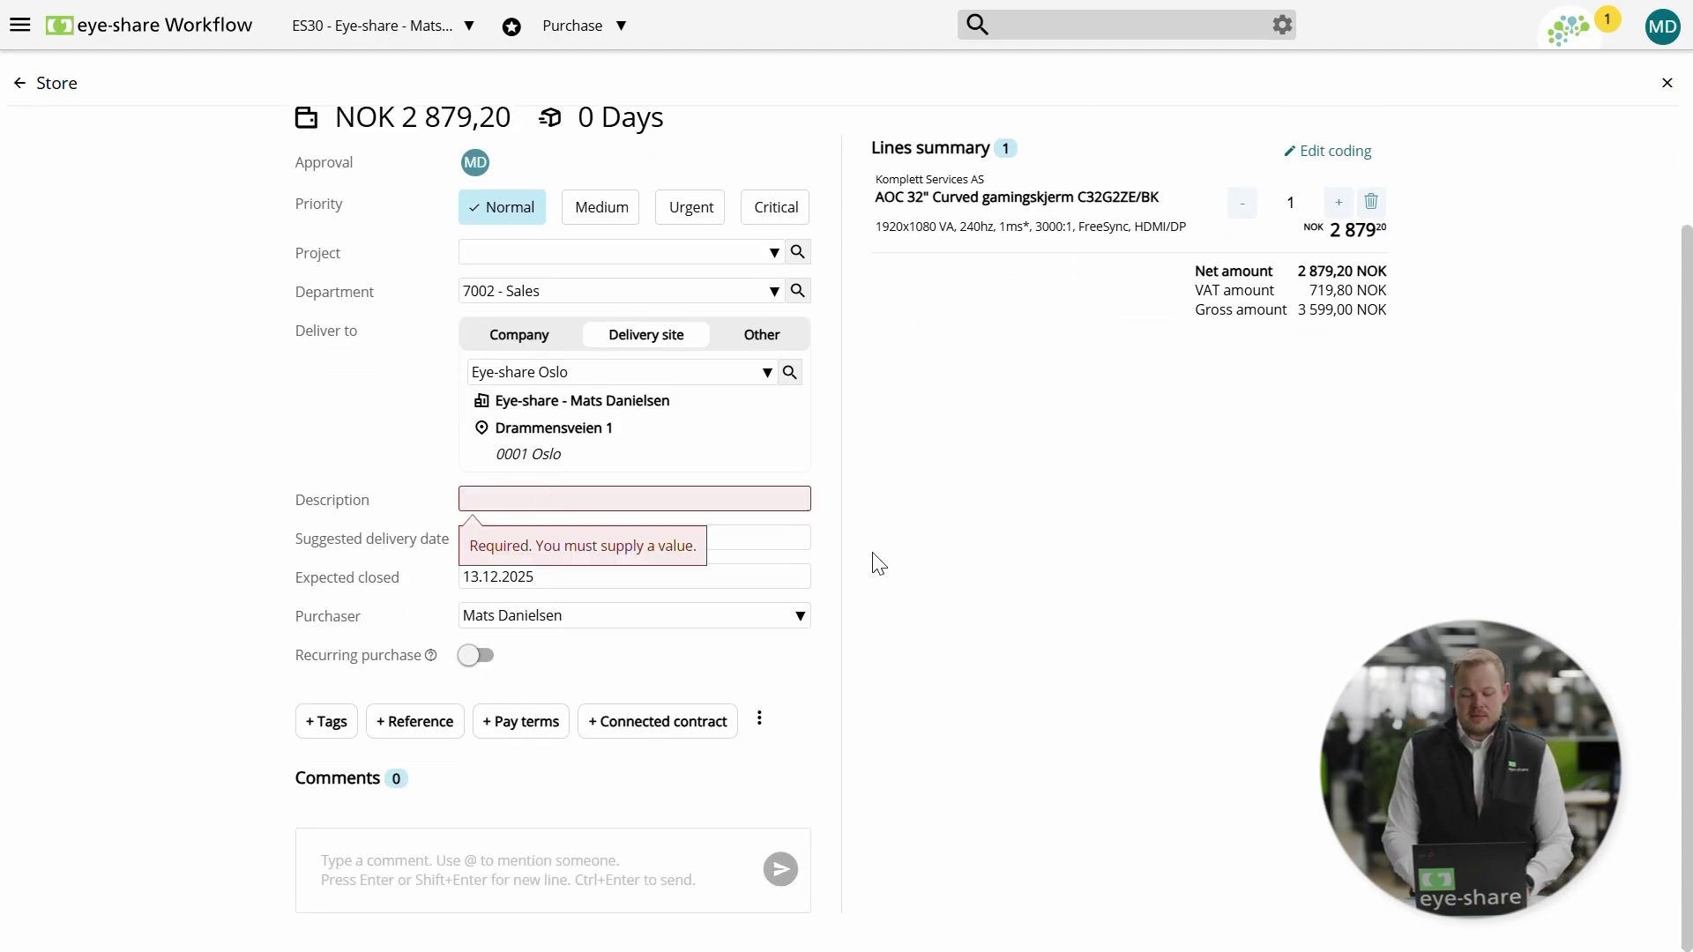
{"action": "type", "text": "New"}
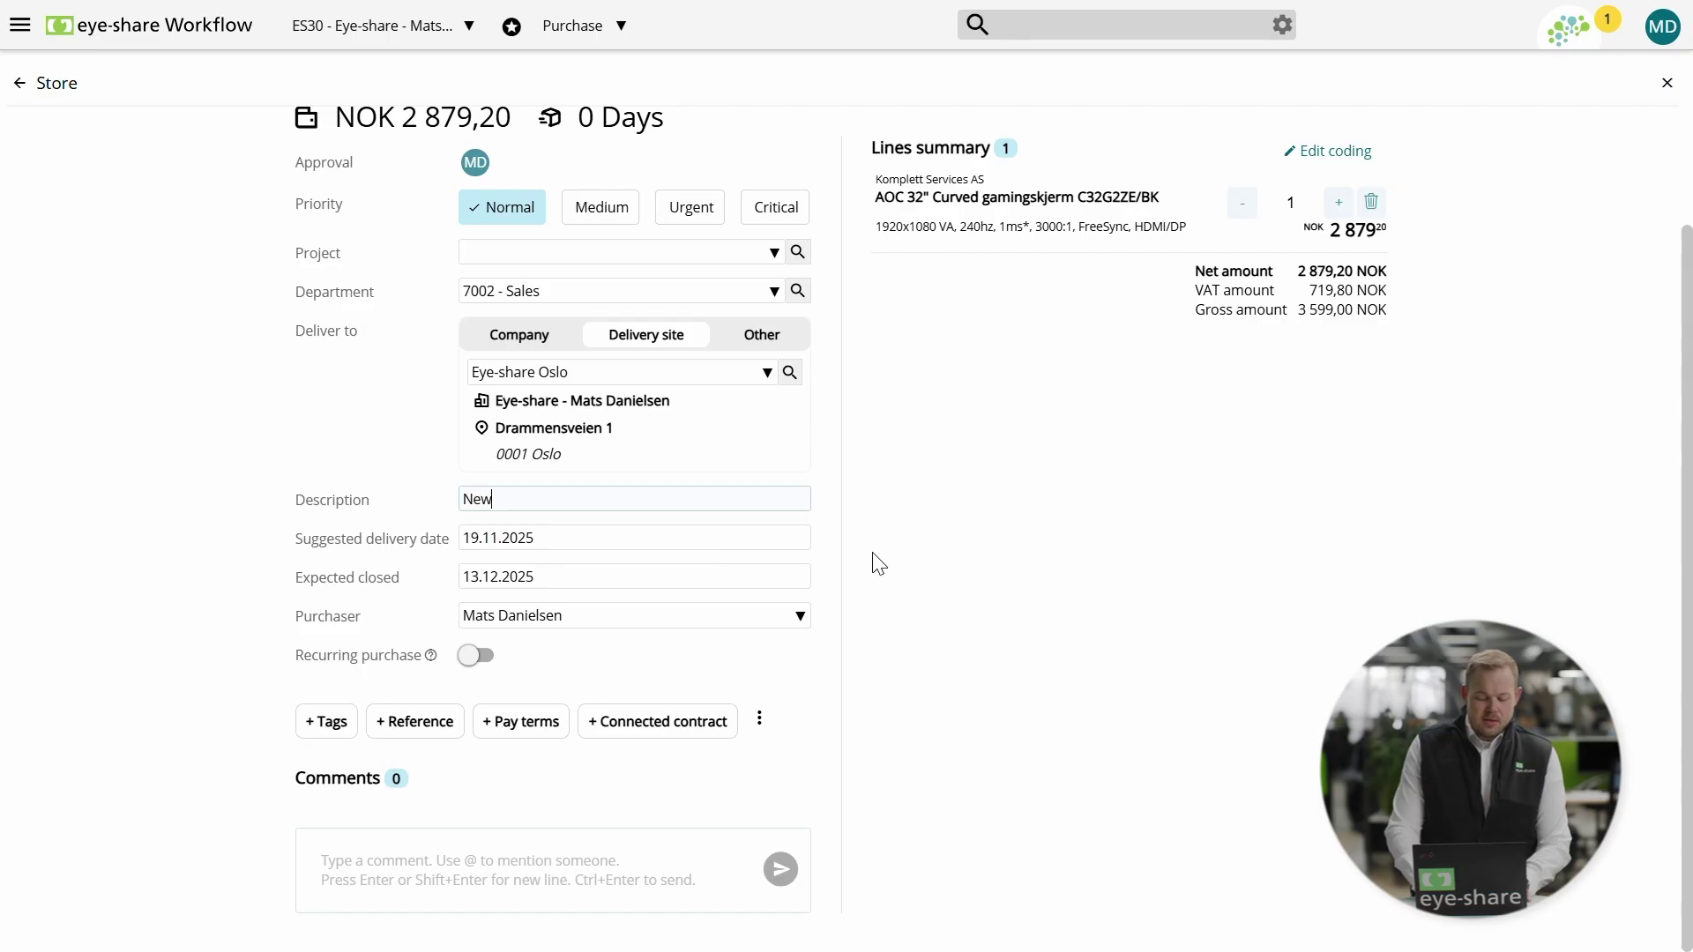
{"action": "type", "text": " screen for my desk"}
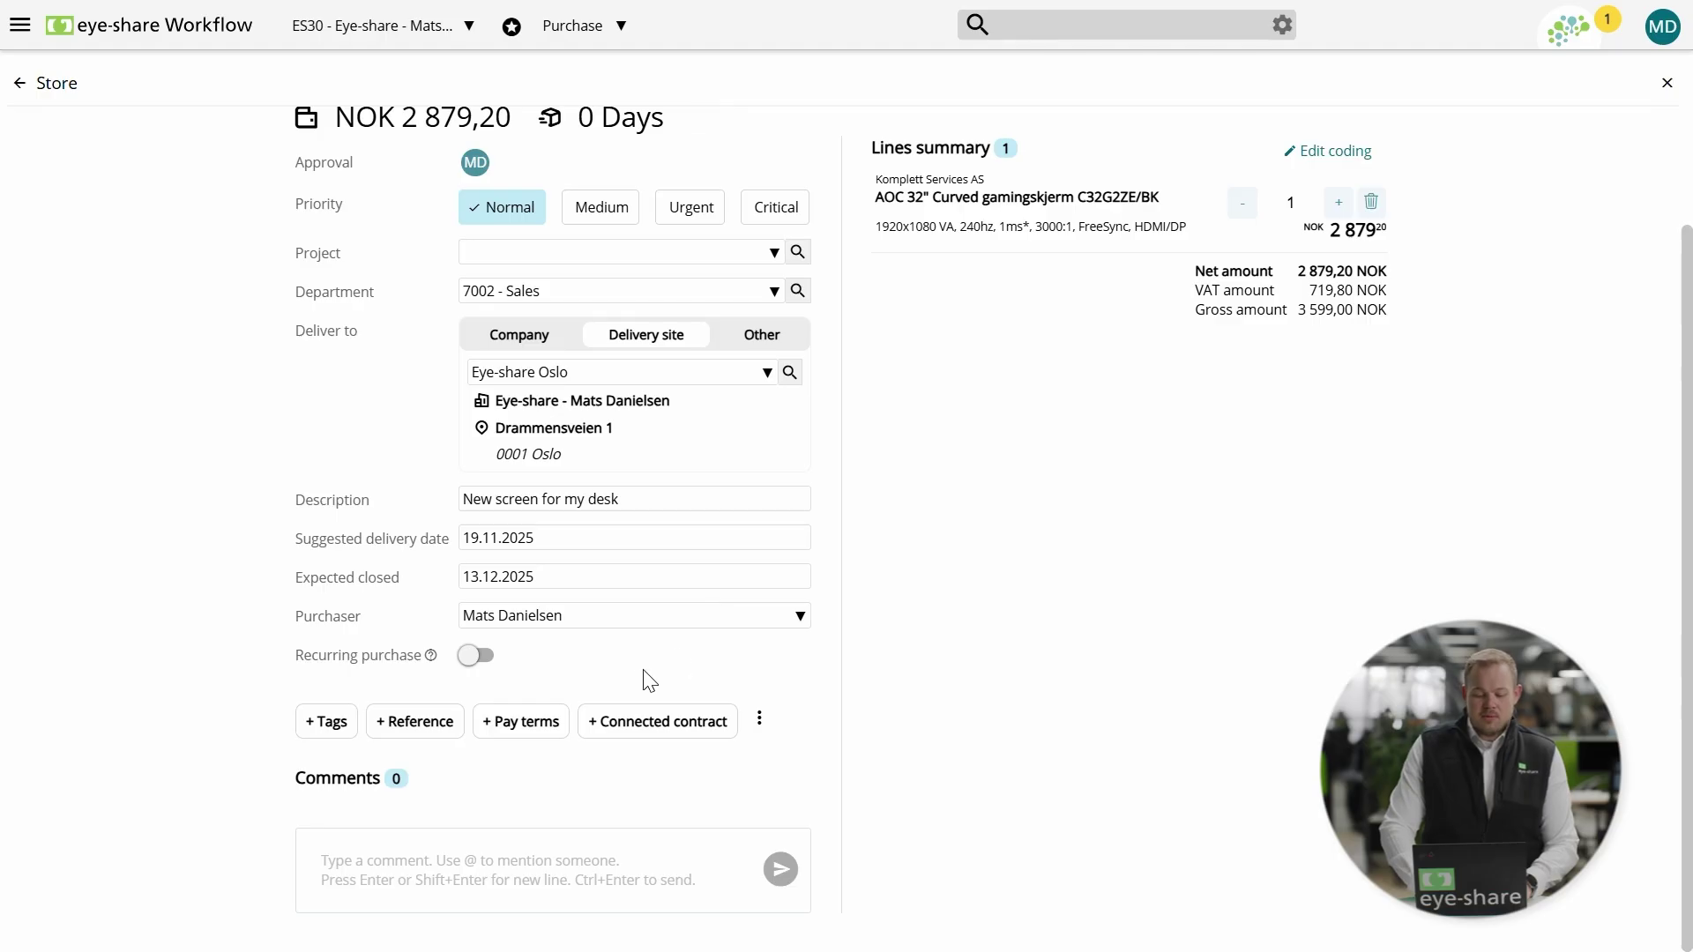
Try enabling the recurring purchase option and turn it off again
{"action": "left_click", "coordinate": [490, 659]}
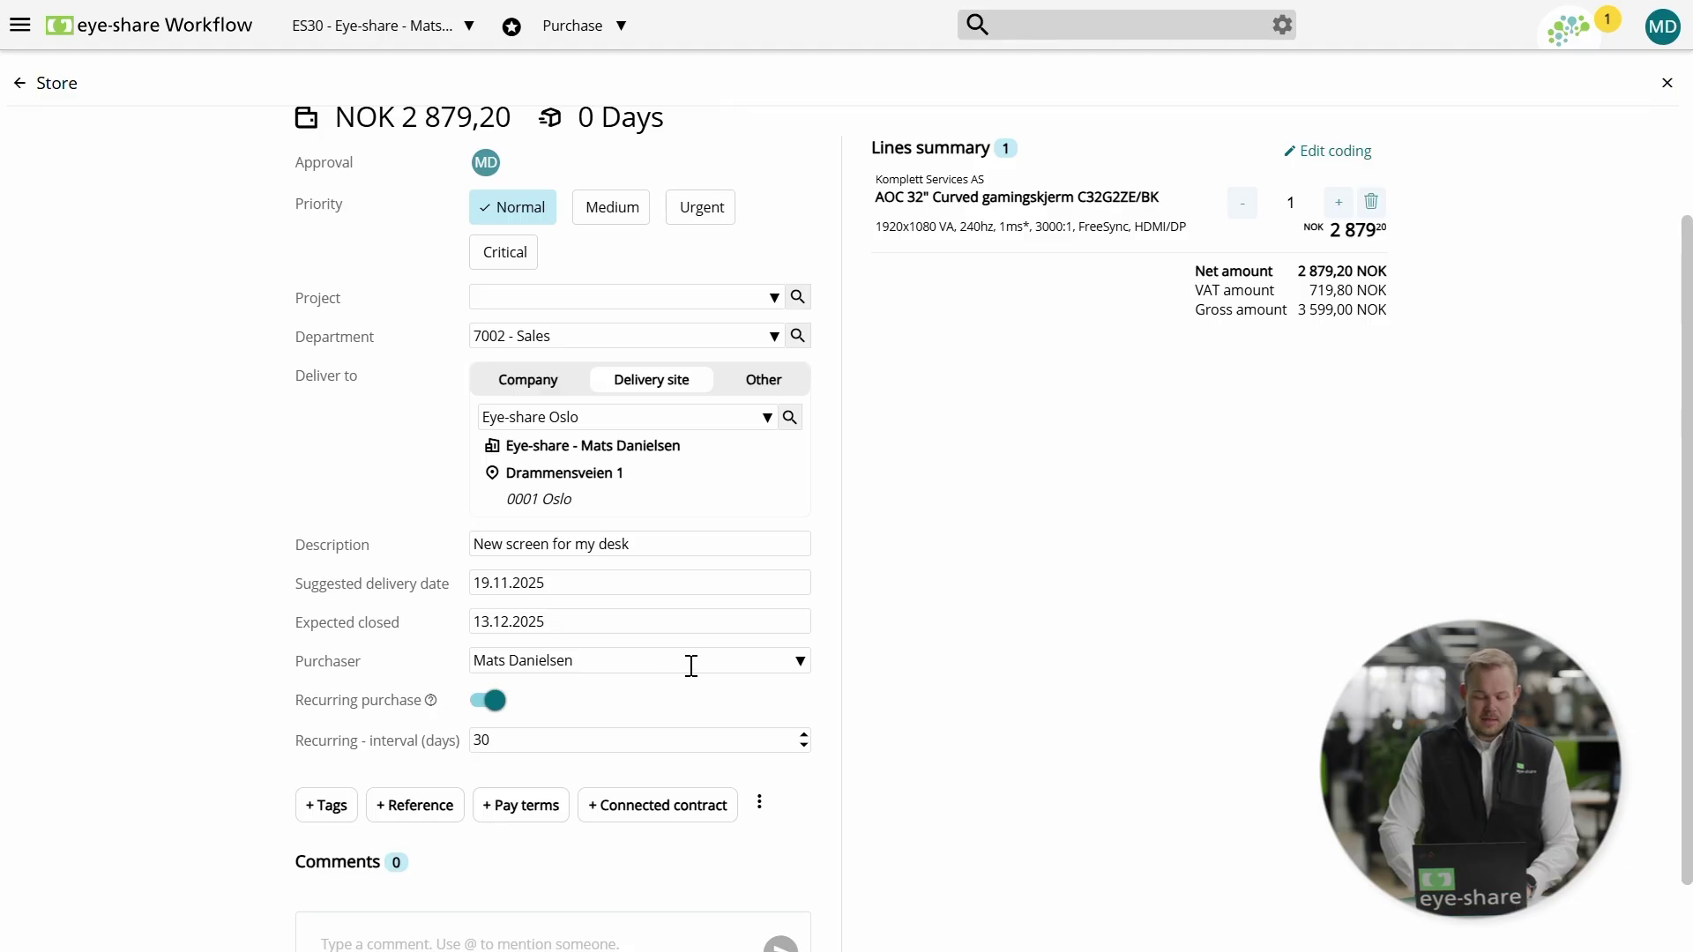
{"action": "left_click", "coordinate": [488, 700]}
Create a request for quote for the AOC monitor with Komplett Services AS, Dataplan IT-Partner AS and Telenor Bedrift AS as suppliers
{"action": "scroll", "coordinate": [1017, 623], "scroll_direction": "up", "scroll_amount": 2}
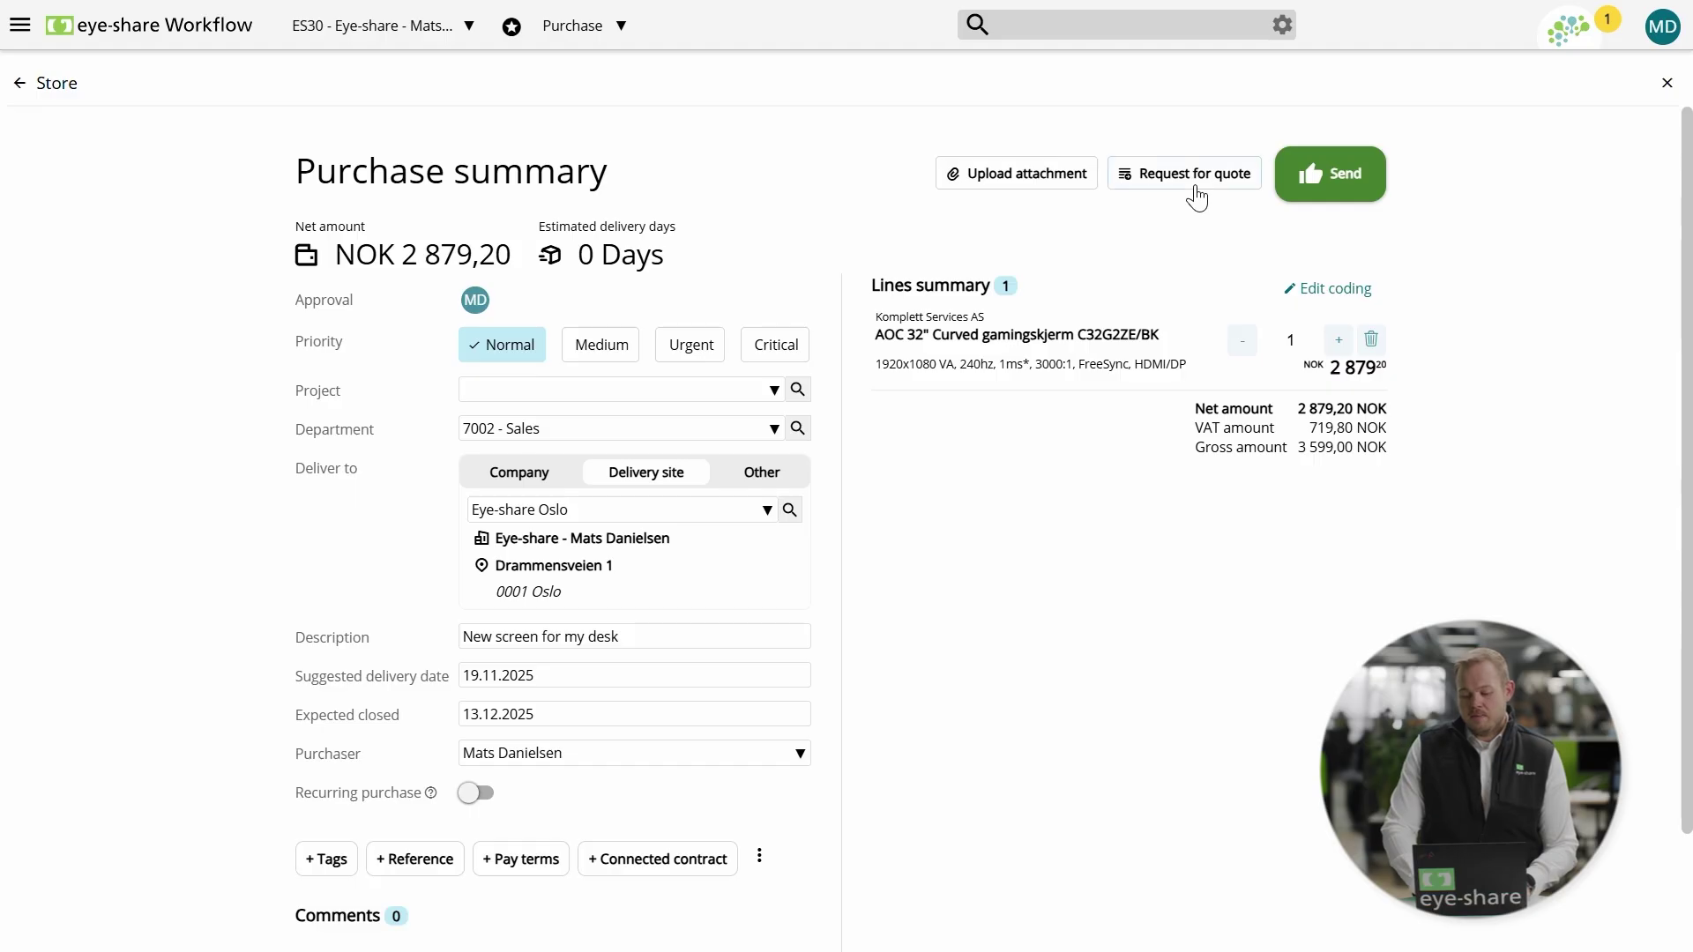
{"action": "left_click", "coordinate": [1196, 198]}
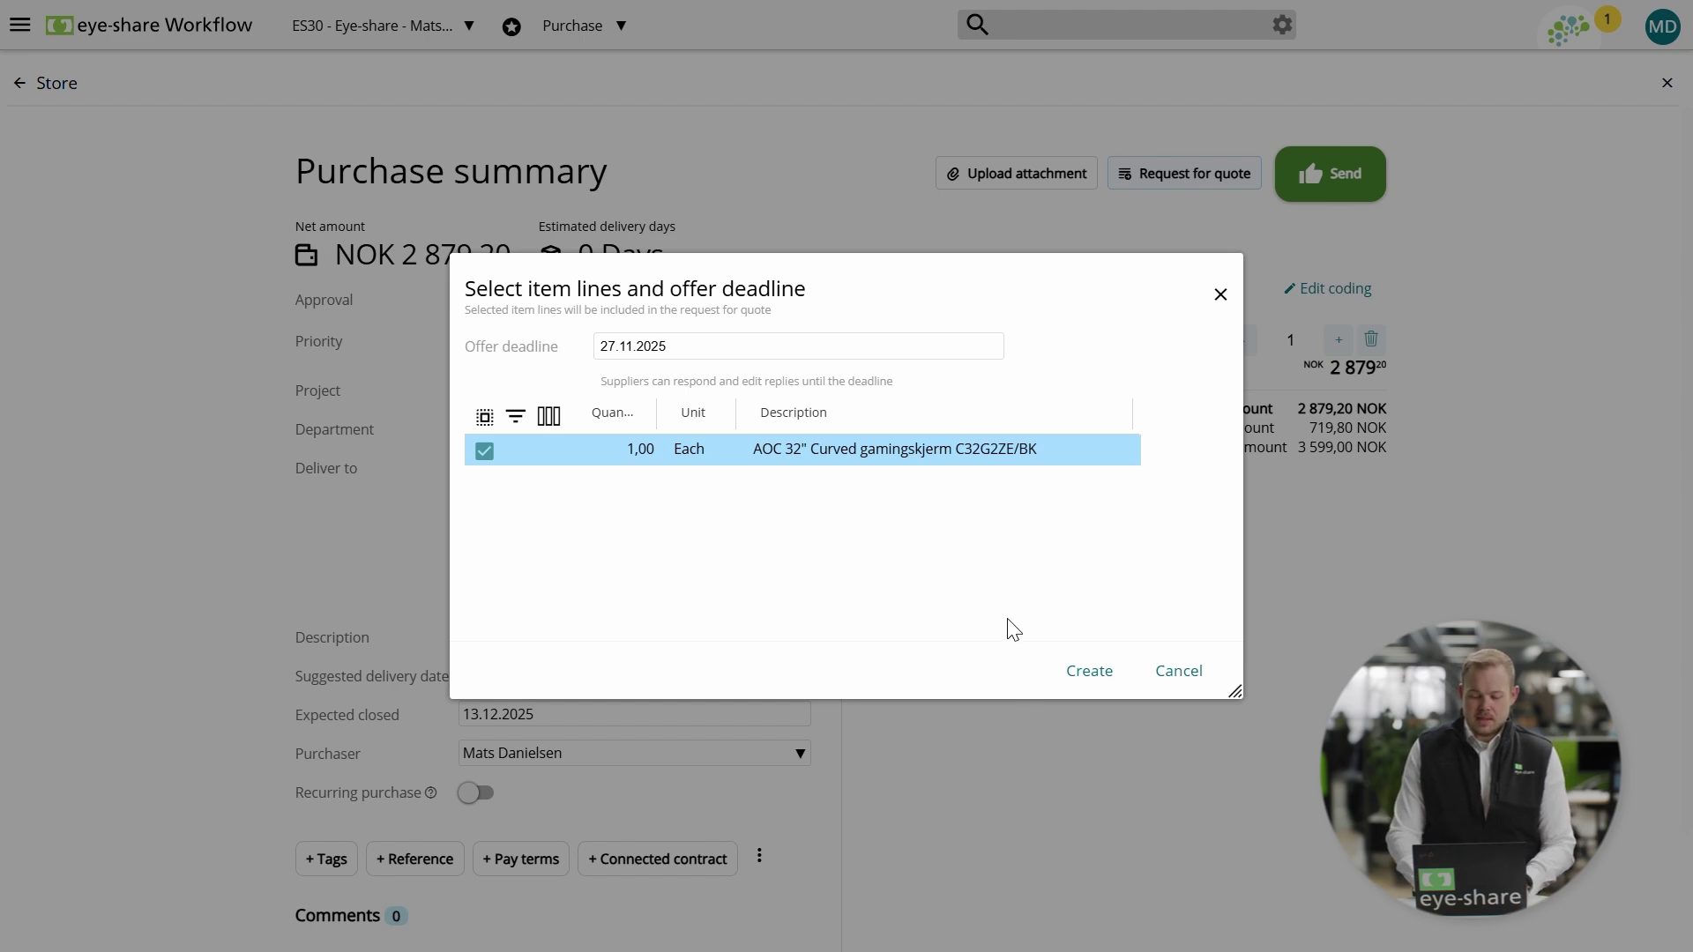
{"action": "left_click", "coordinate": [1090, 679]}
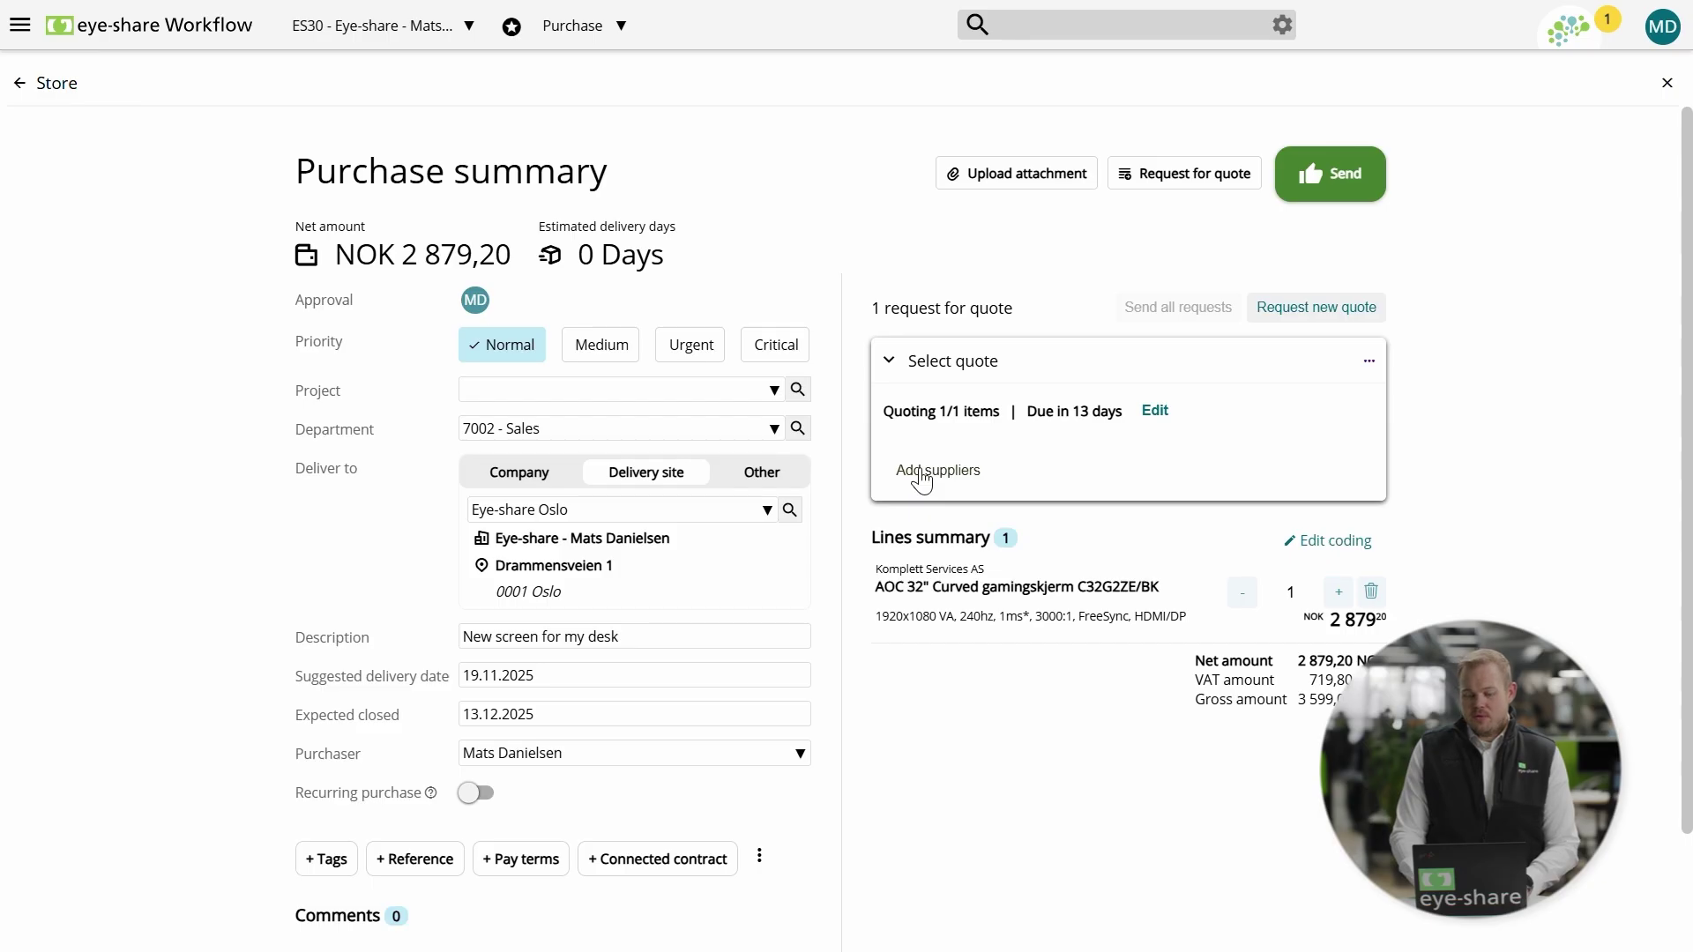
{"action": "left_click", "coordinate": [922, 477]}
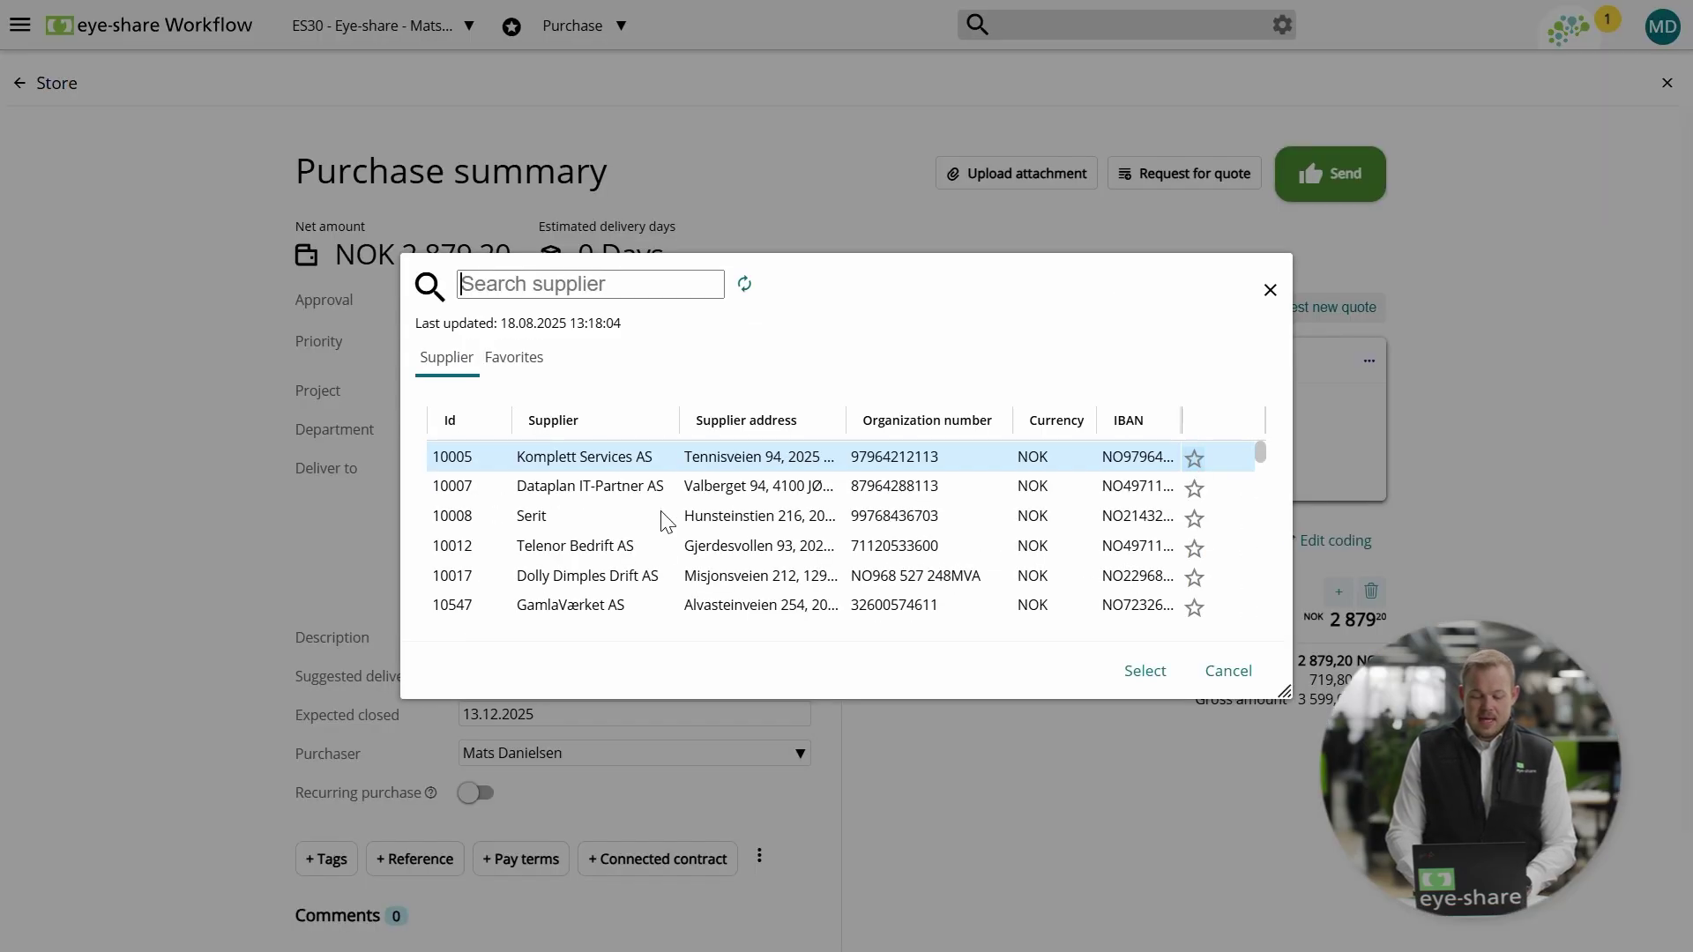
{"action": "left_click", "coordinate": [617, 494]}
{"action": "left_click", "coordinate": [621, 550]}
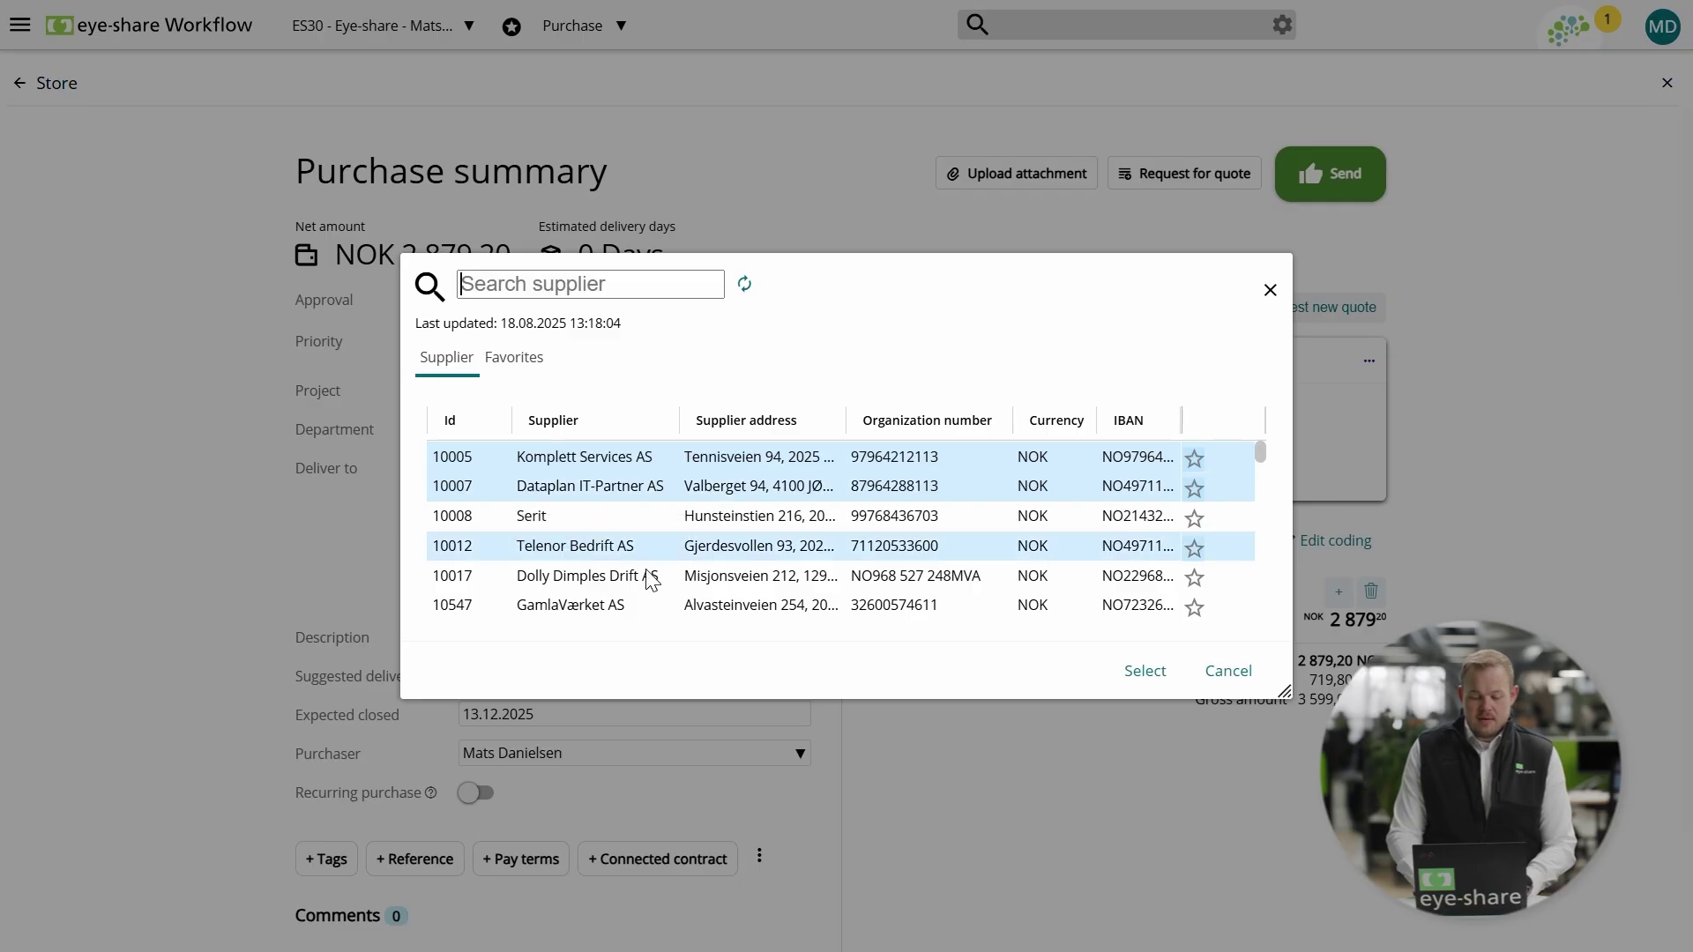
{"action": "left_click", "coordinate": [1143, 672]}
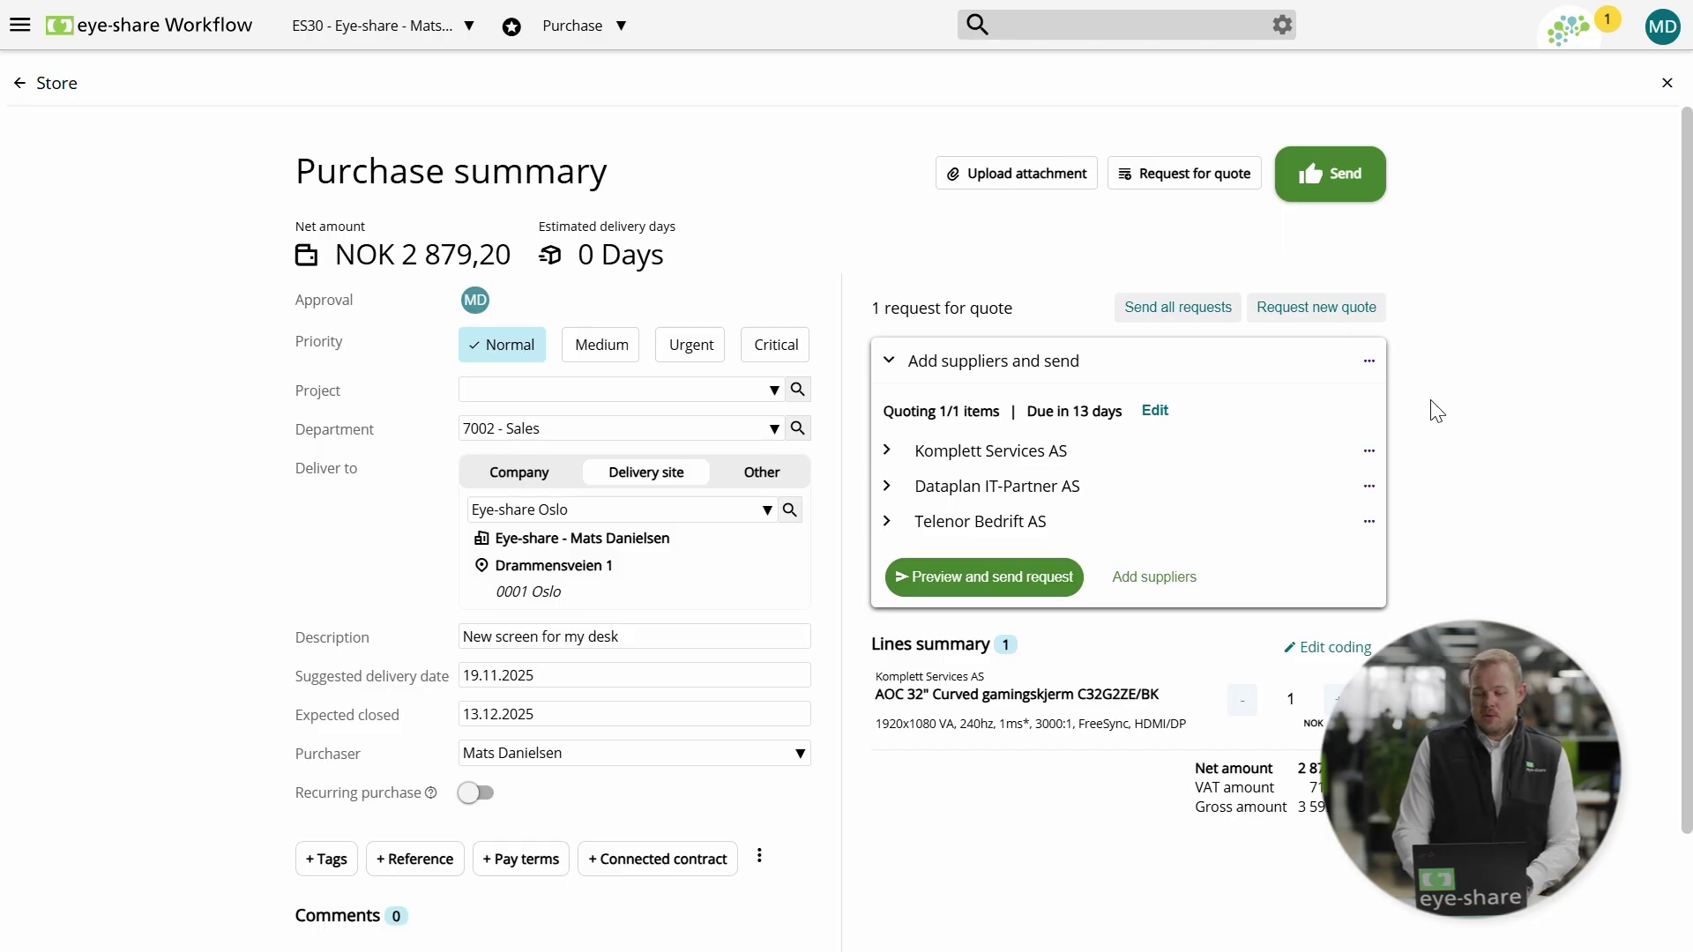
Delete the request for quote from the purchase
{"action": "left_click", "coordinate": [1369, 361]}
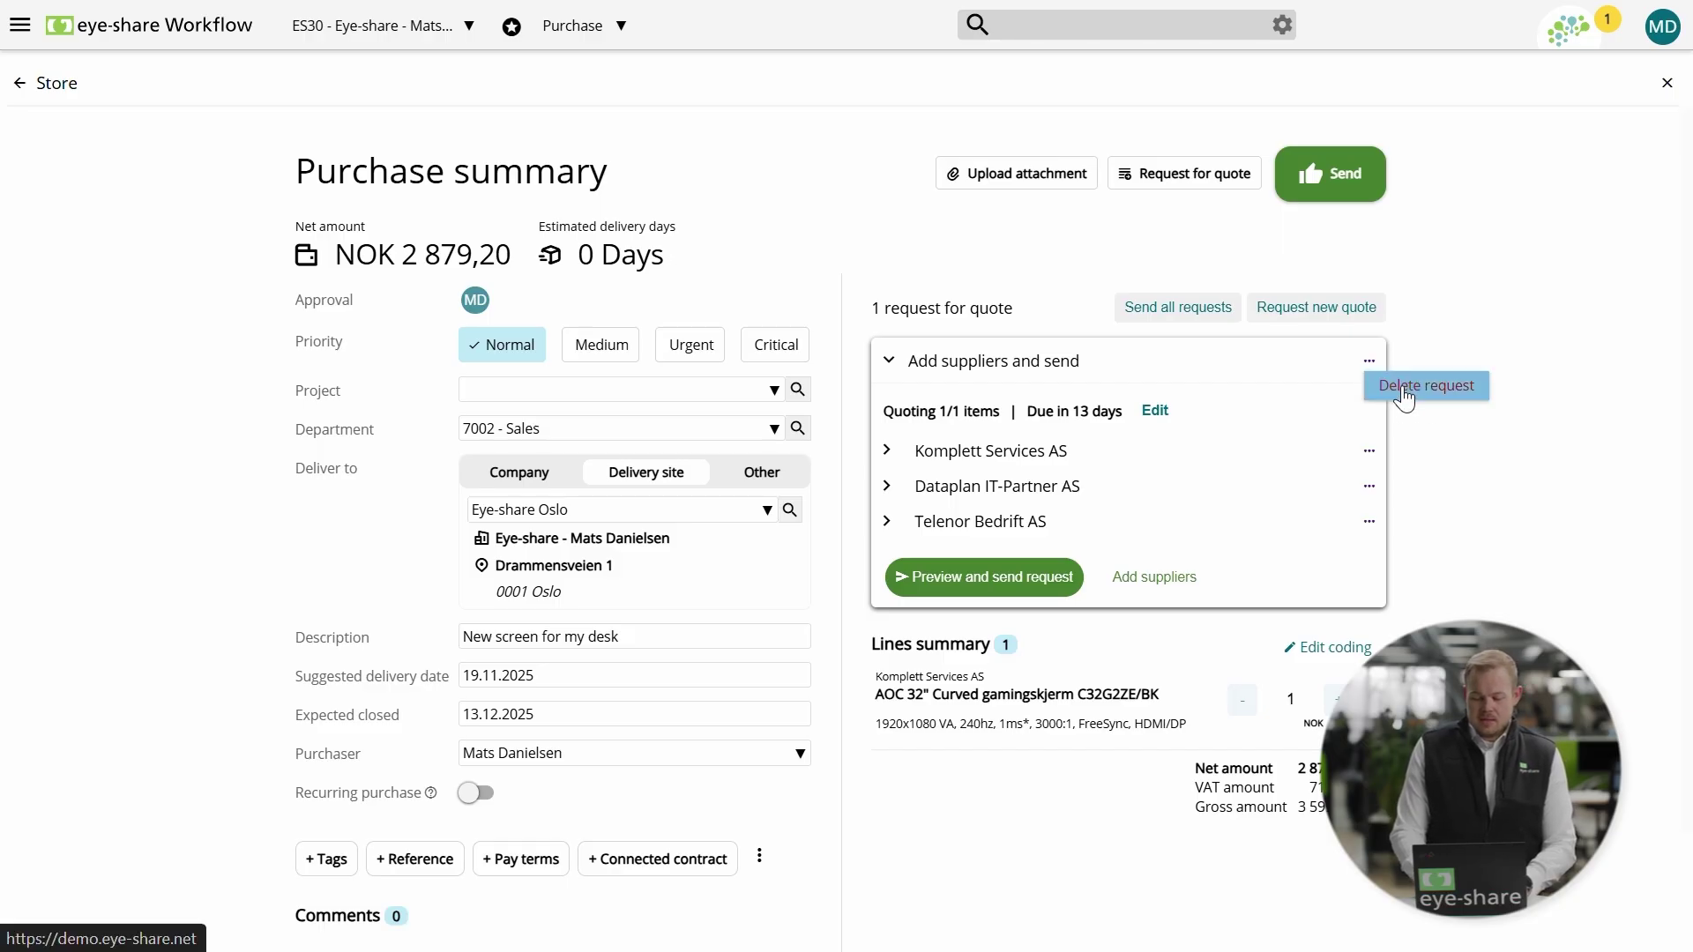
{"action": "left_click", "coordinate": [1437, 392]}
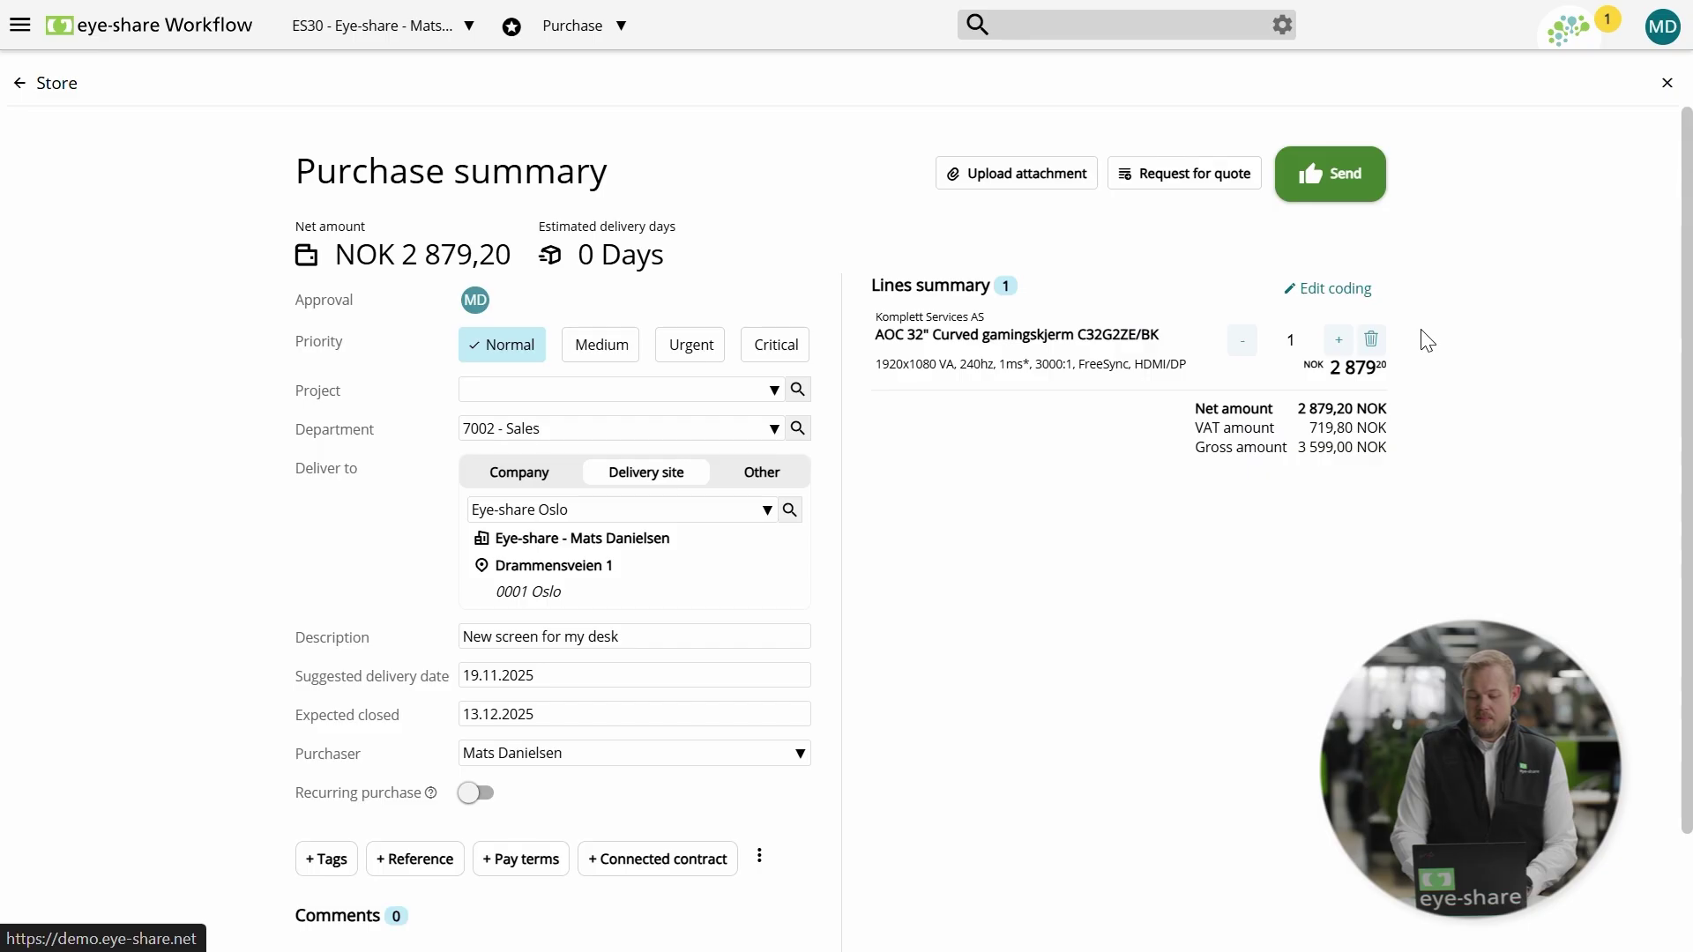
Send the completed monitor purchase from its summary
{"action": "left_click", "coordinate": [1326, 201]}
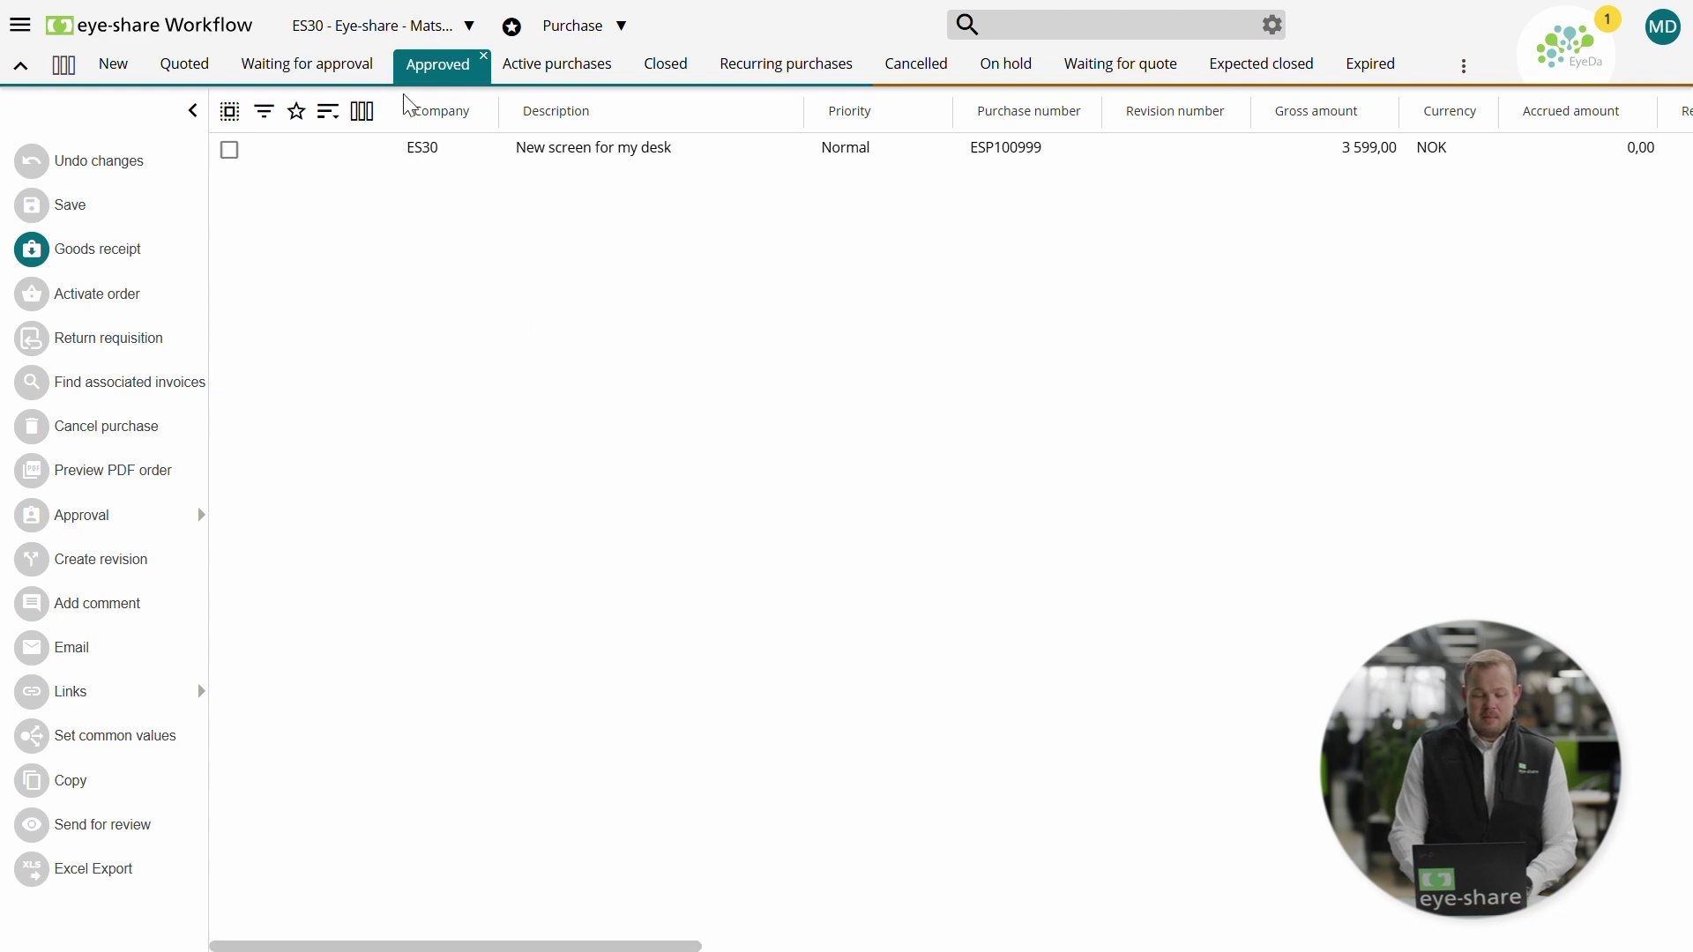
Activate the approved "New screen for my desk" order with the Generate order document option and English as the document language
{"action": "left_click", "coordinate": [361, 159]}
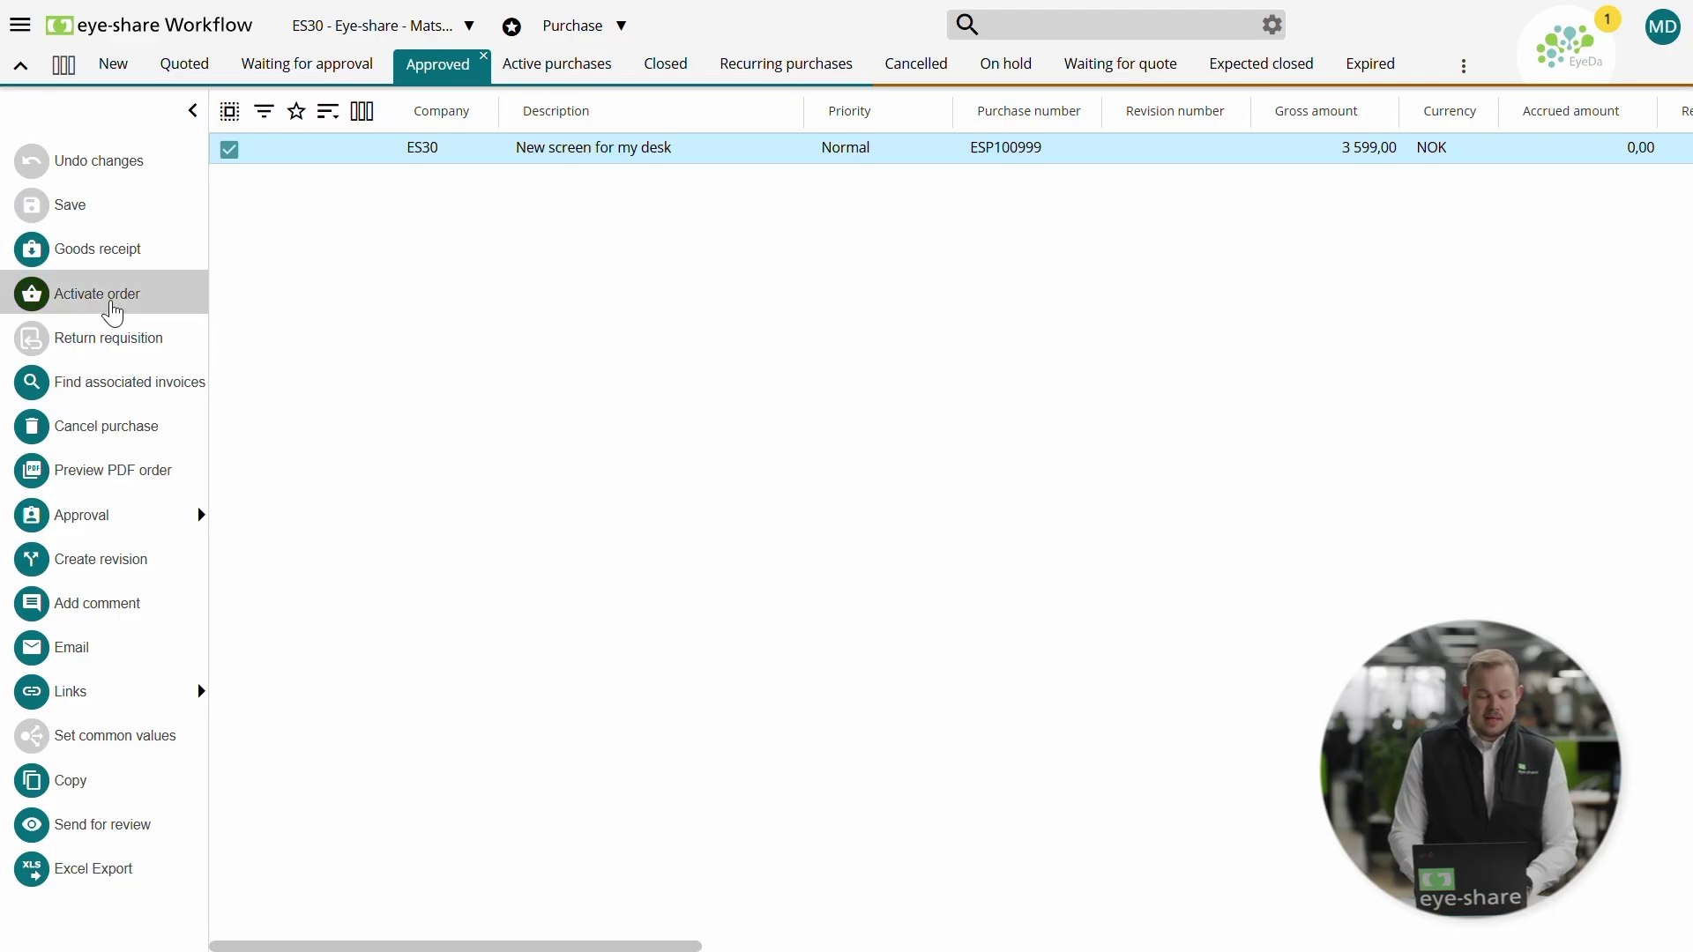
{"action": "left_click", "coordinate": [111, 304]}
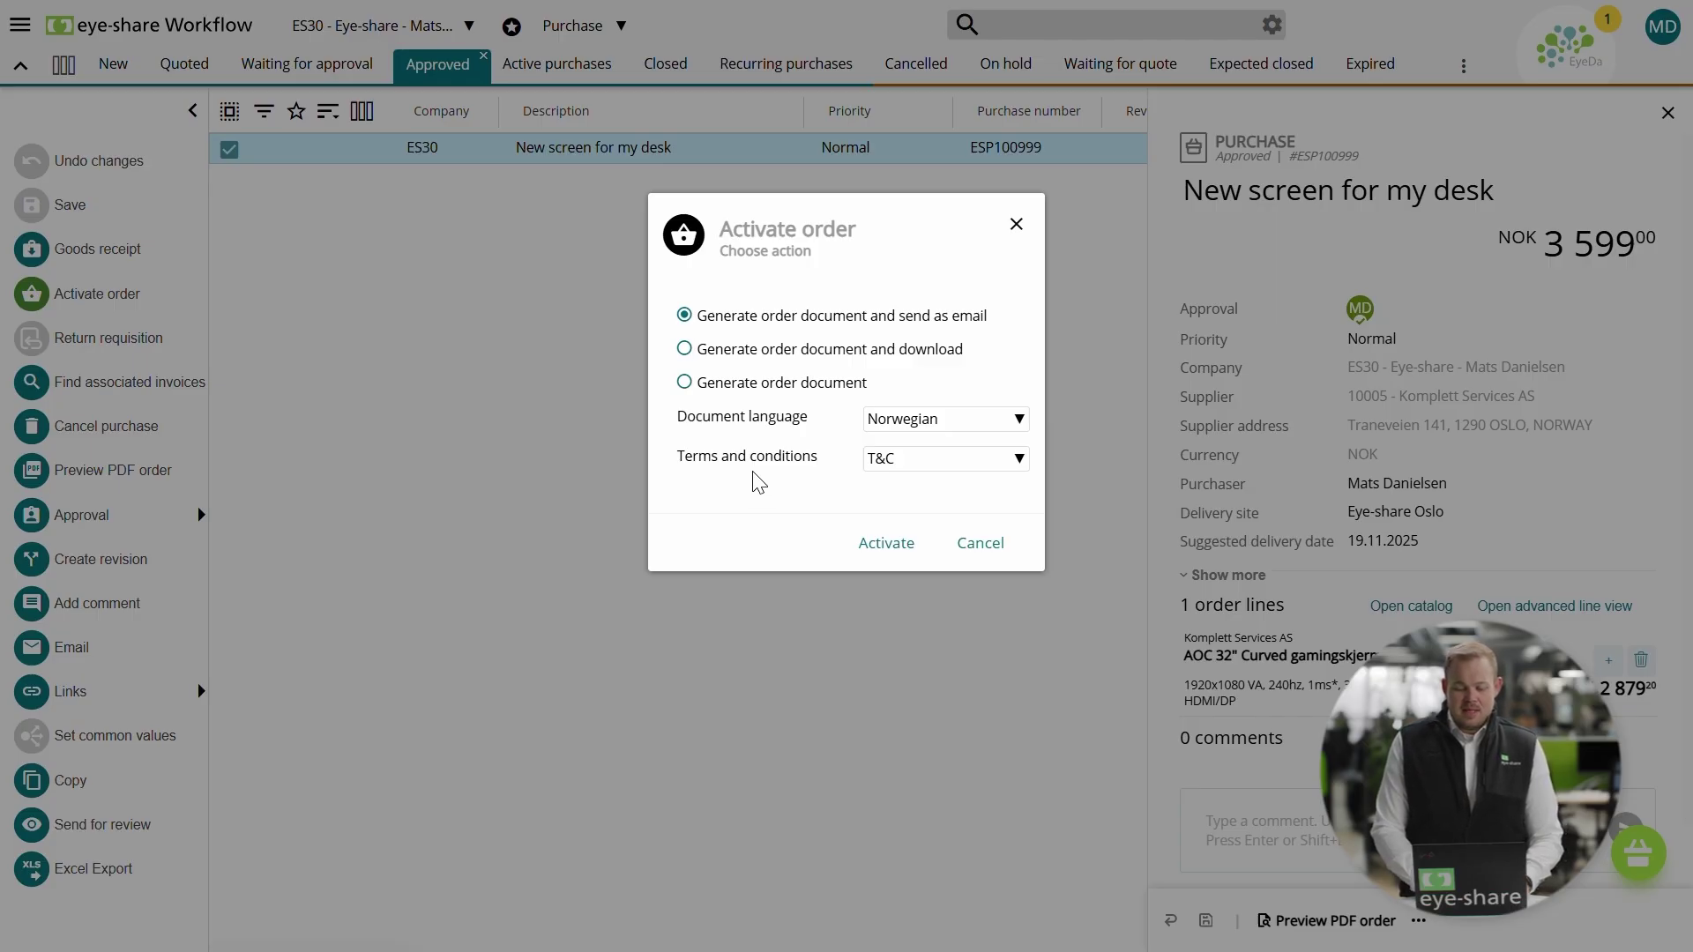
{"action": "left_click", "coordinate": [685, 382]}
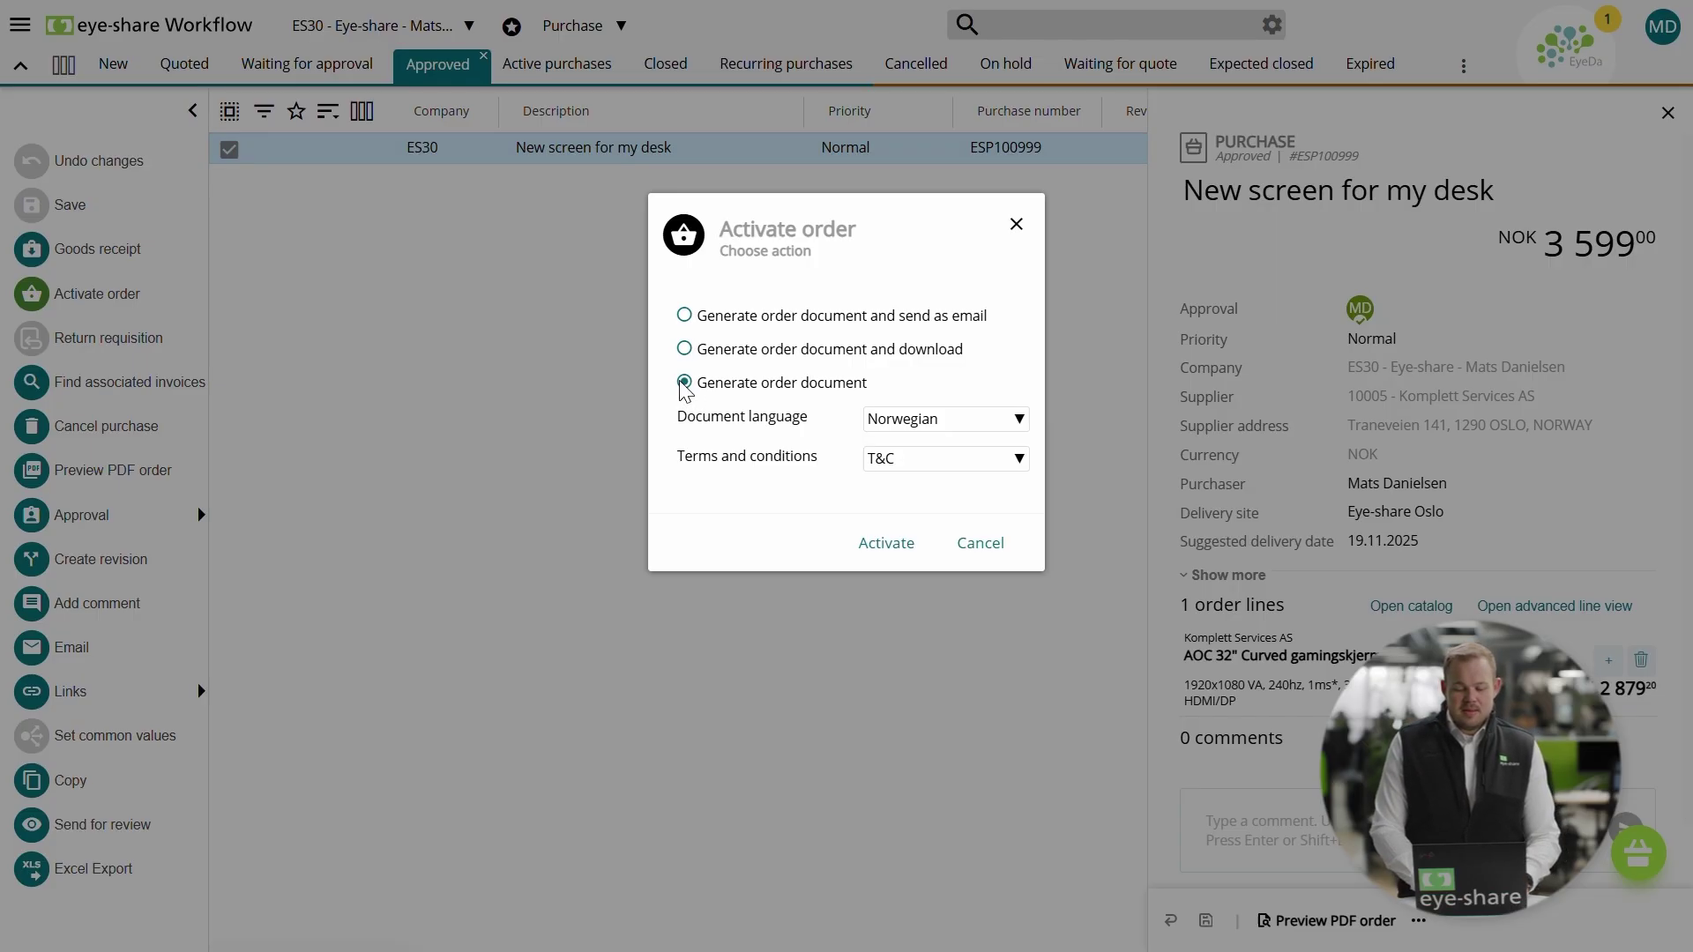
{"action": "left_click", "coordinate": [922, 432]}
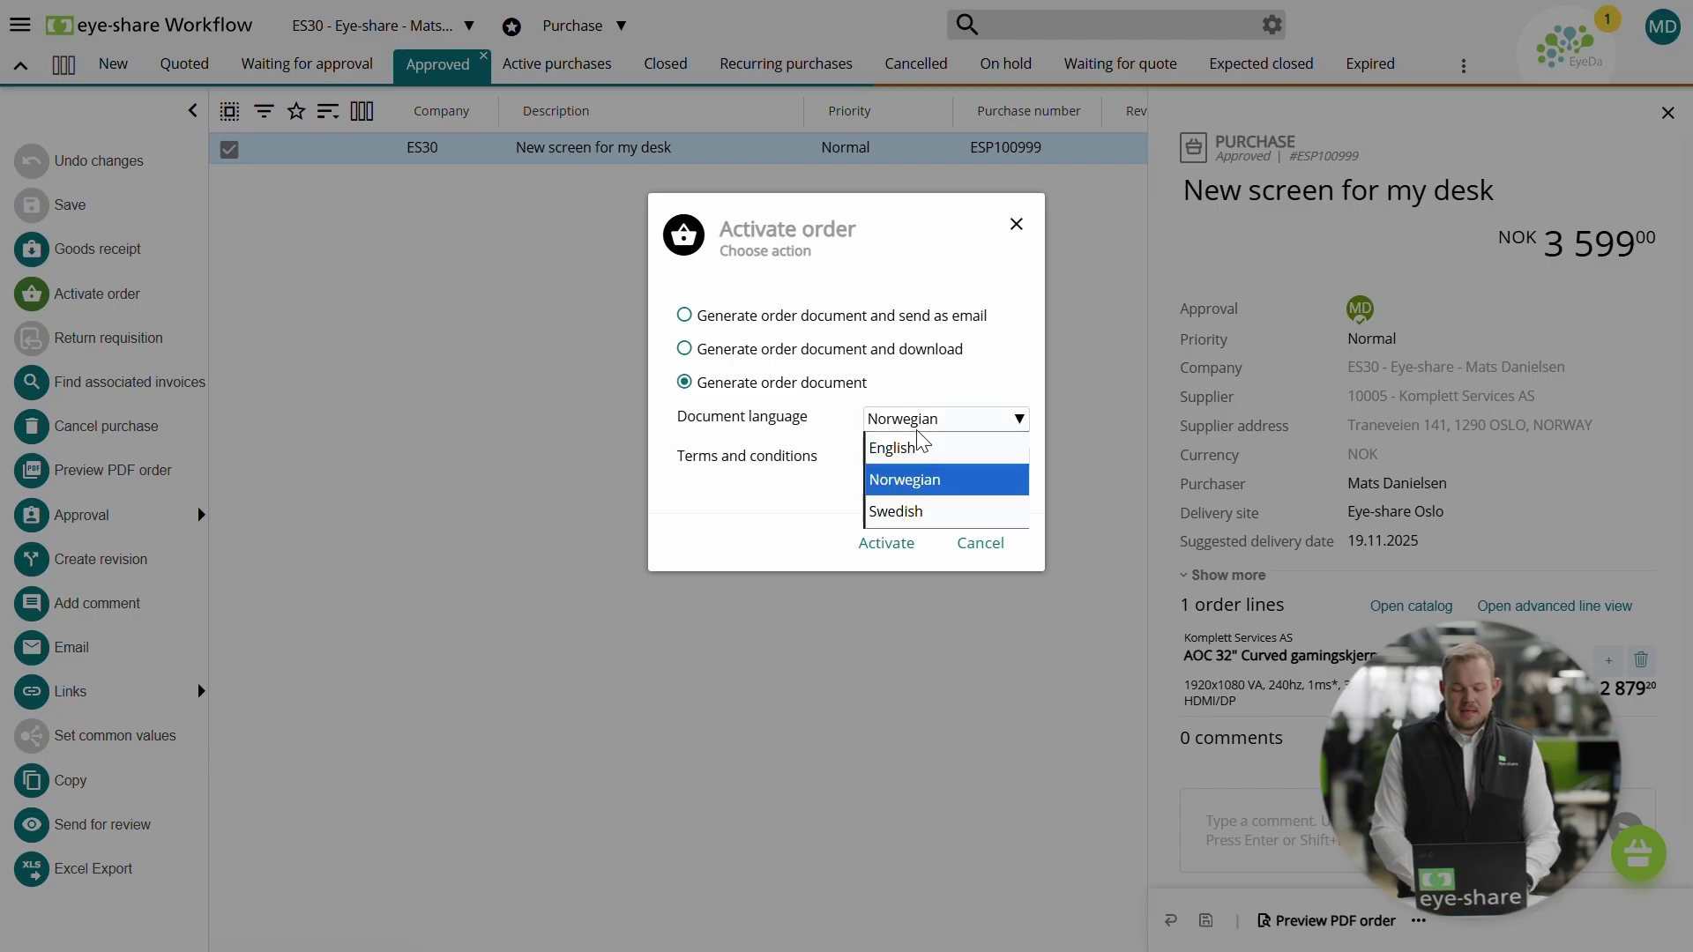
{"action": "left_click", "coordinate": [914, 447]}
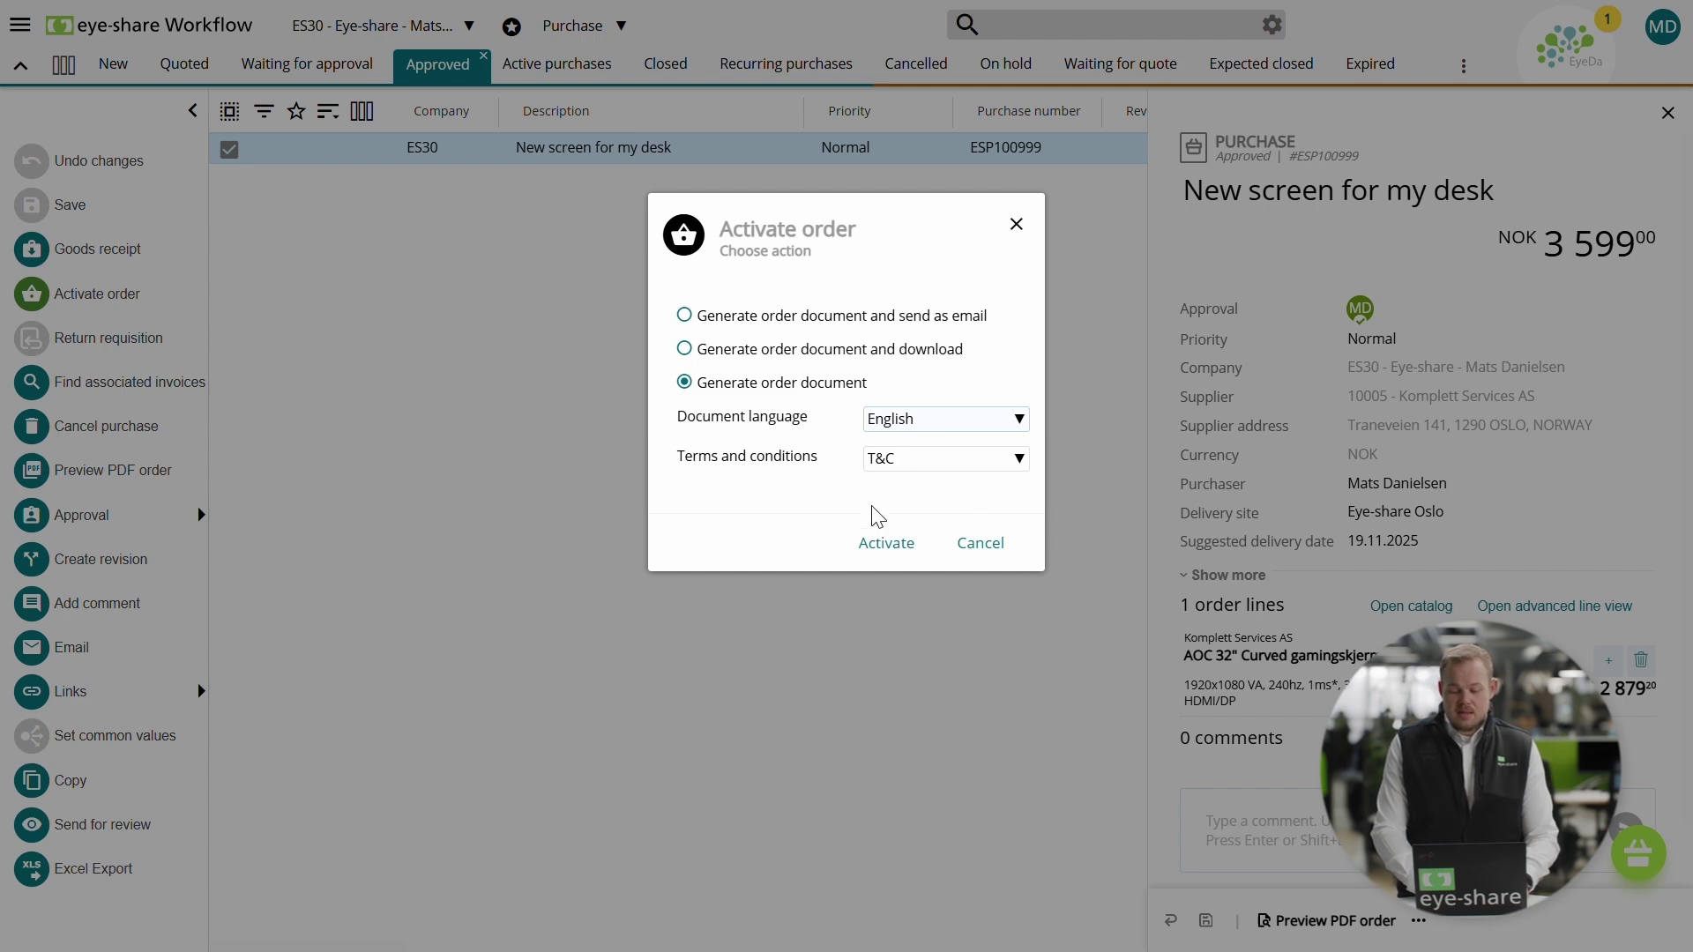
{"action": "left_click", "coordinate": [880, 555]}
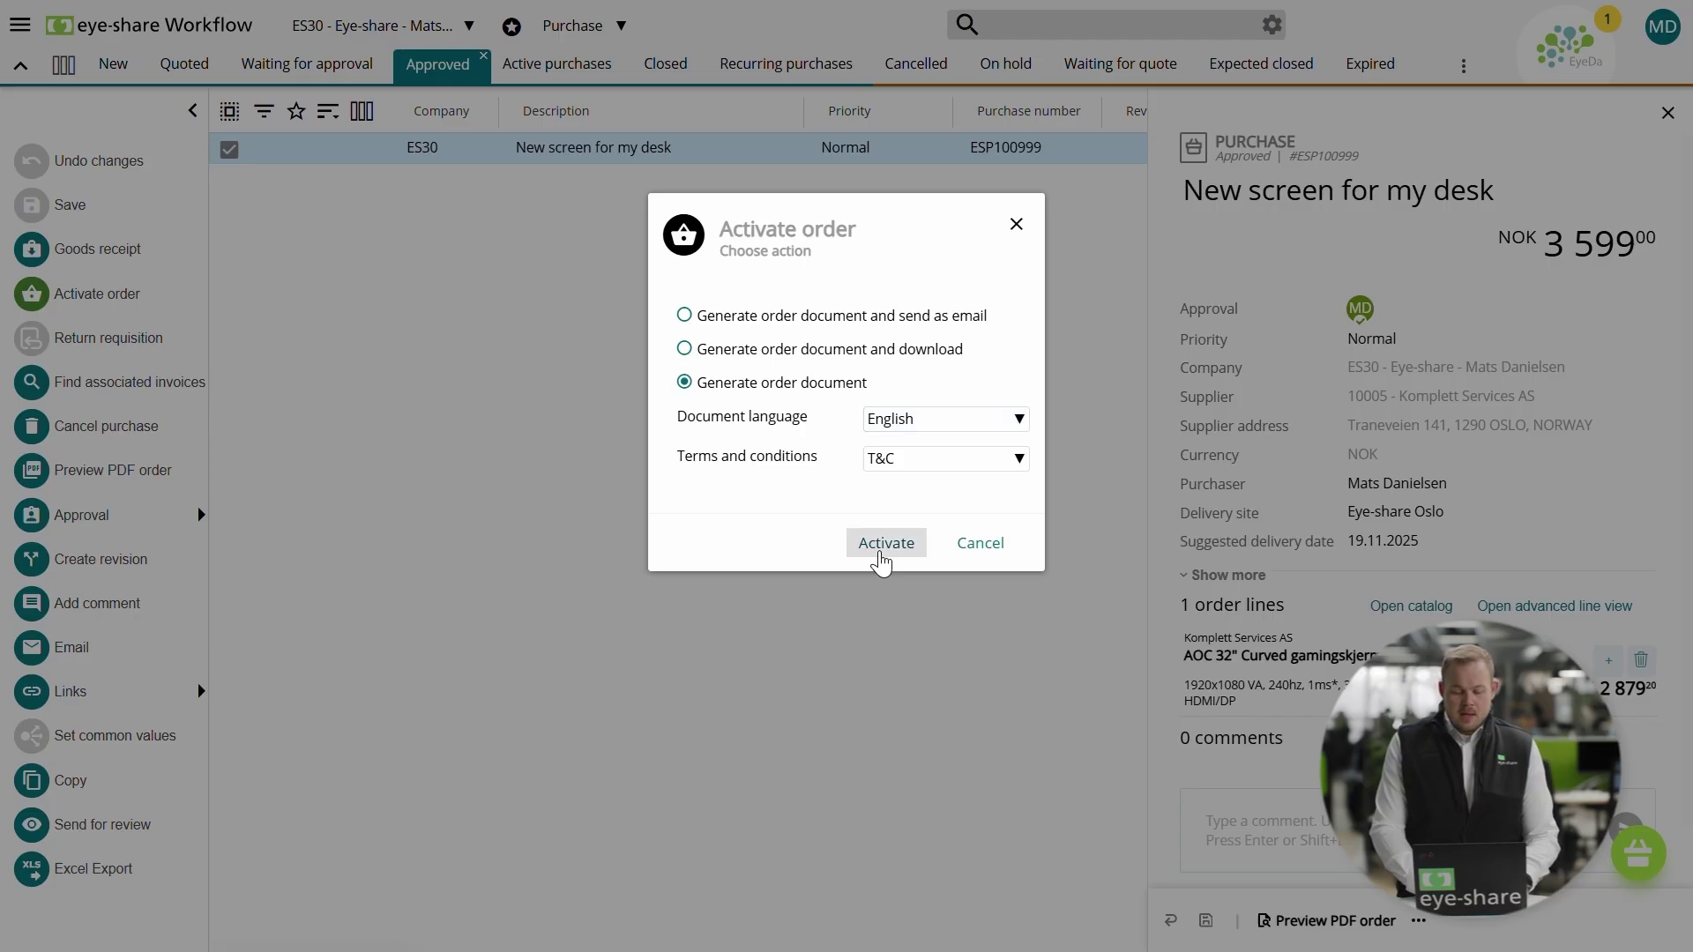